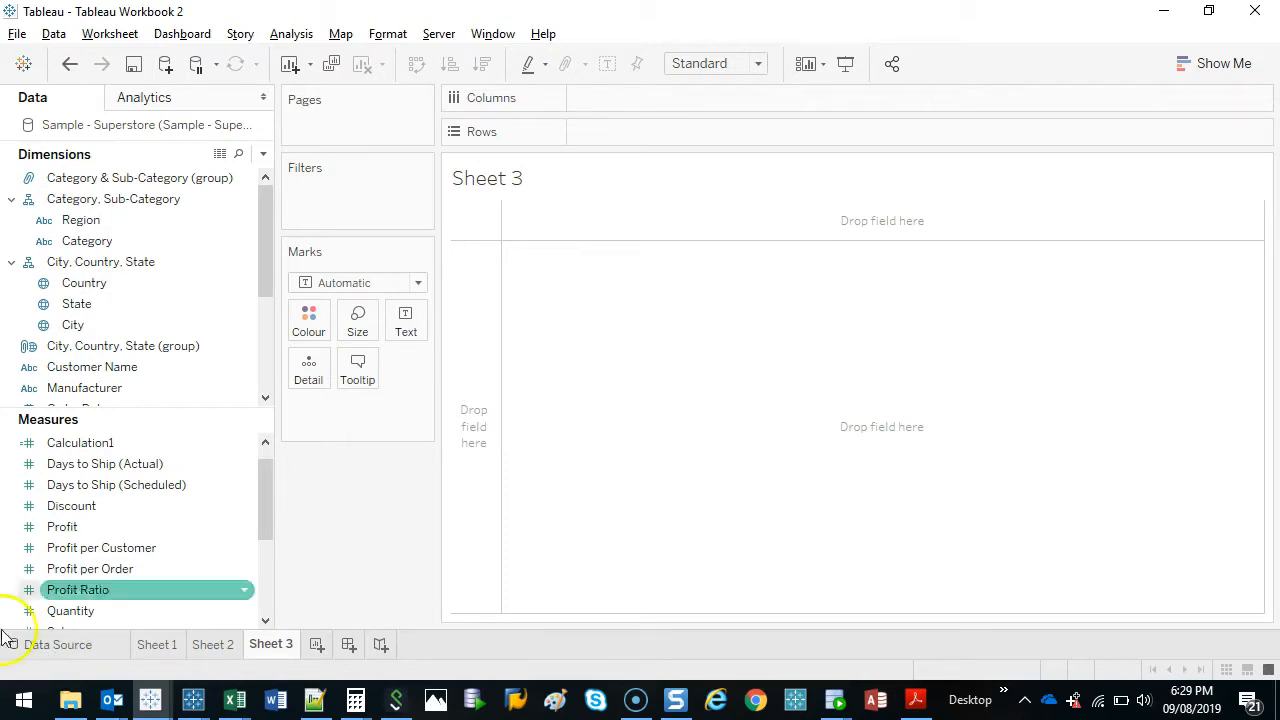
pyautogui.moveTo(193, 700)
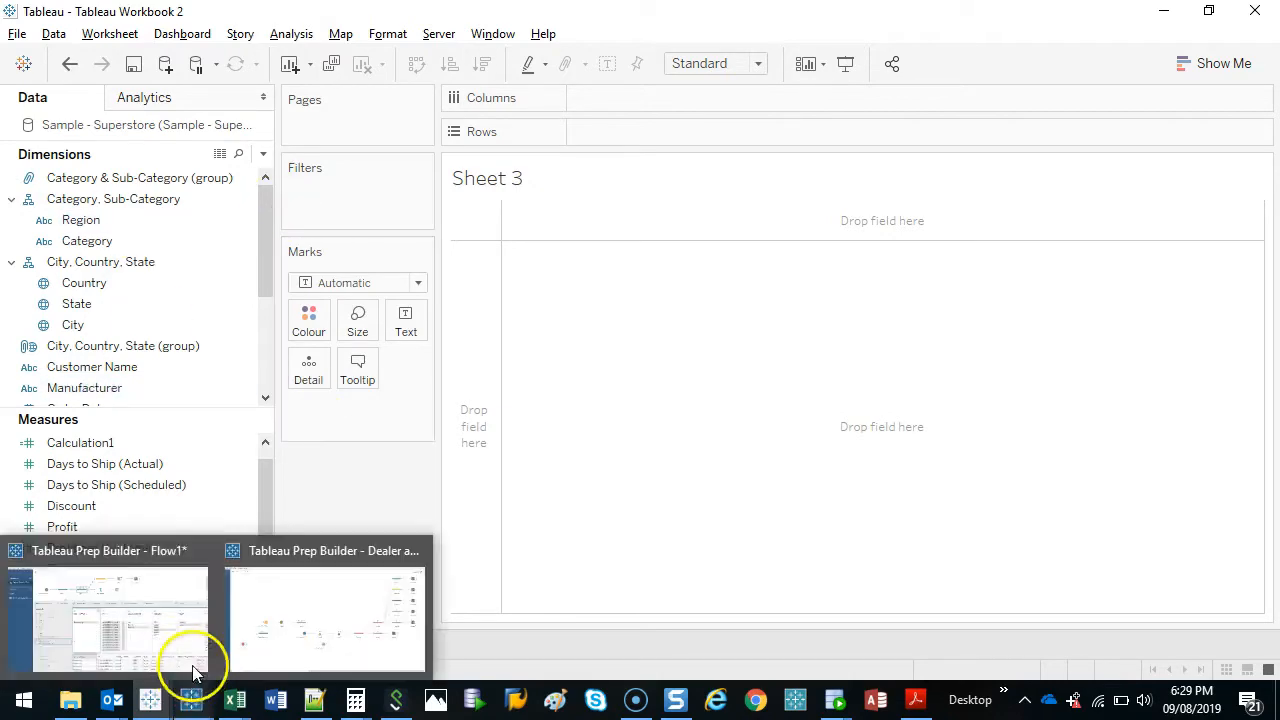
pyautogui.click(327, 612)
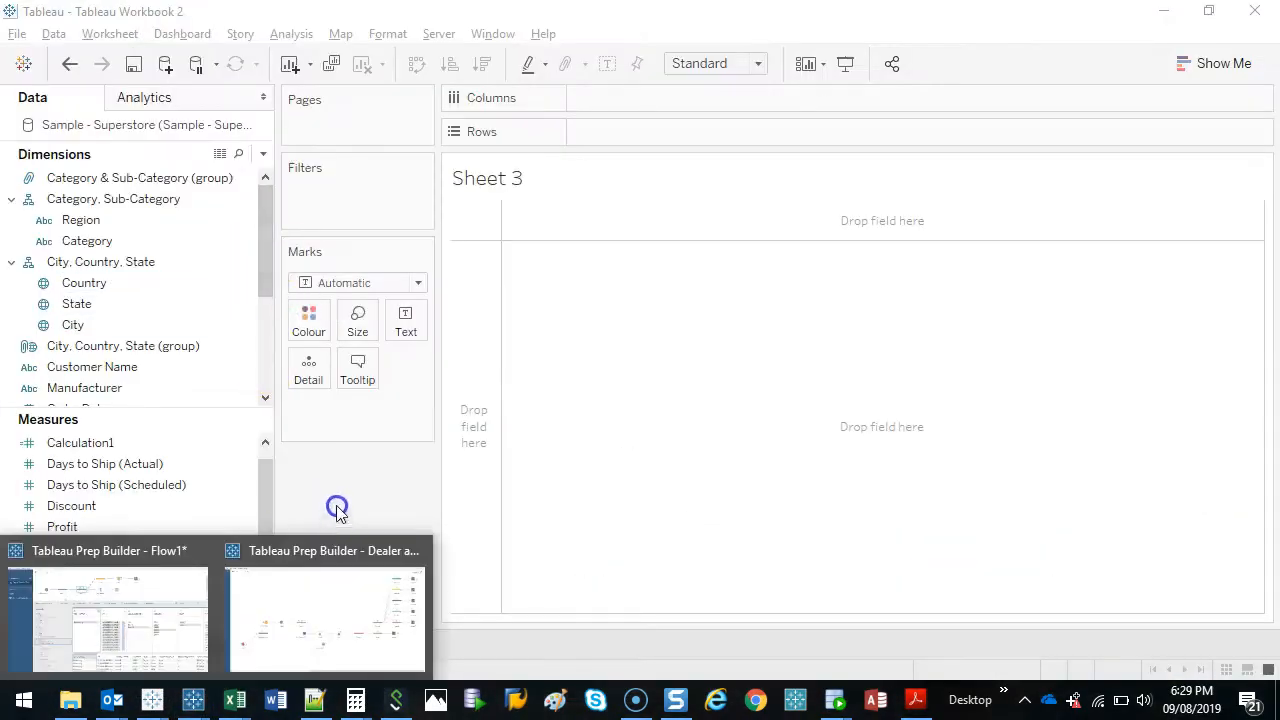
pyautogui.click(339, 480)
pyautogui.click(228, 641)
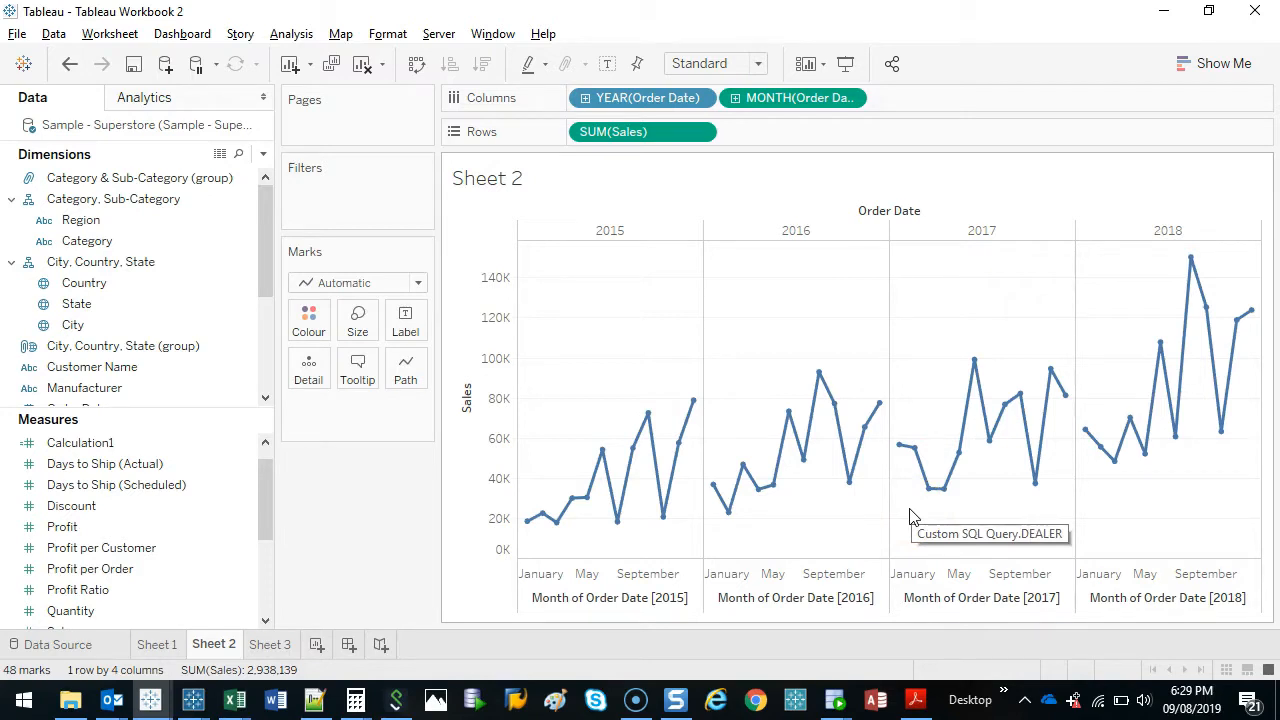
pyautogui.click(383, 505)
# On a new worksheet, build a bar chart of Sales by Category and Sub-Category, with Sales as the bar labels.
pyautogui.click(316, 645)
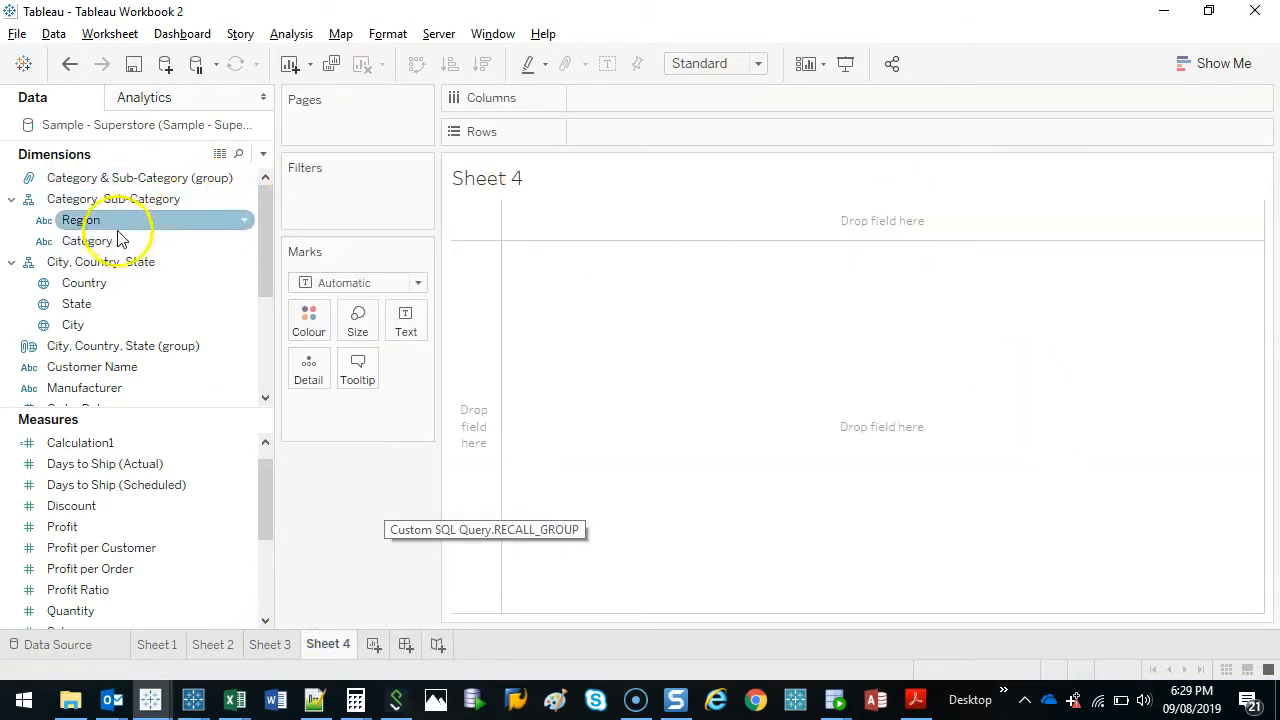
pyautogui.moveTo(137, 240); pyautogui.dragTo(461, 264)
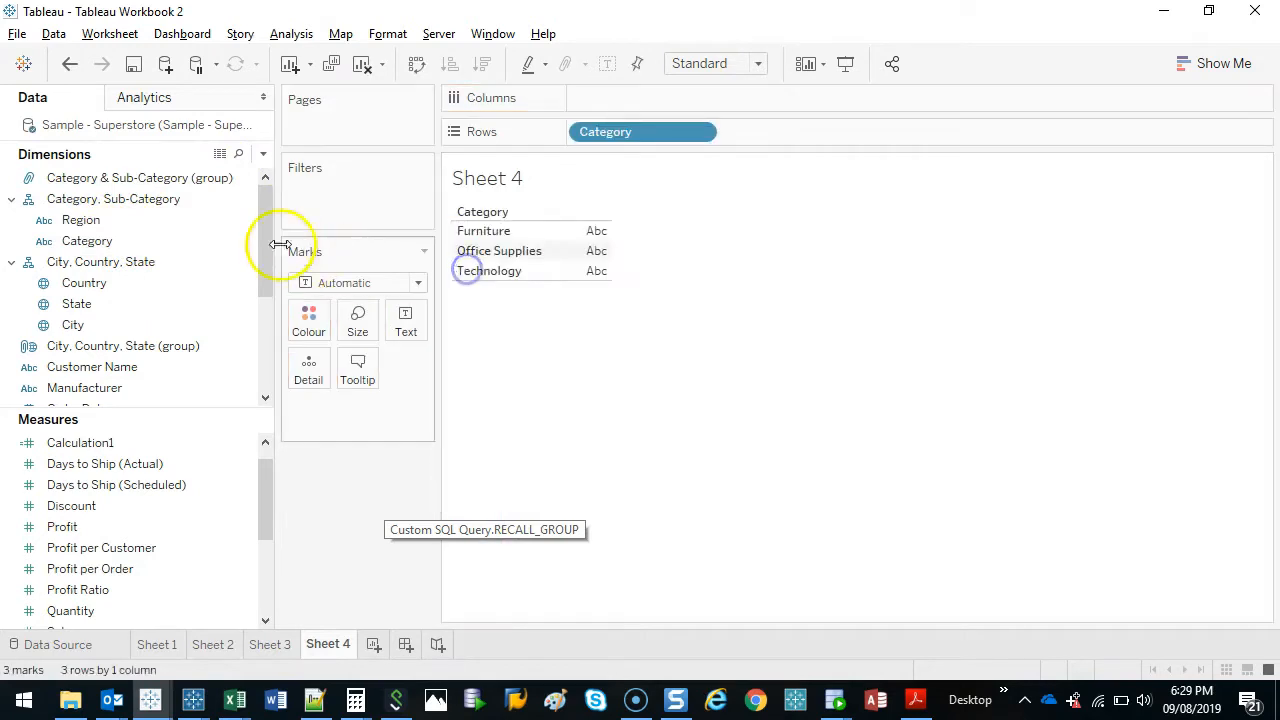
pyautogui.moveTo(265, 240); pyautogui.dragTo(266, 335)
pyautogui.moveTo(90, 367); pyautogui.dragTo(695, 141)
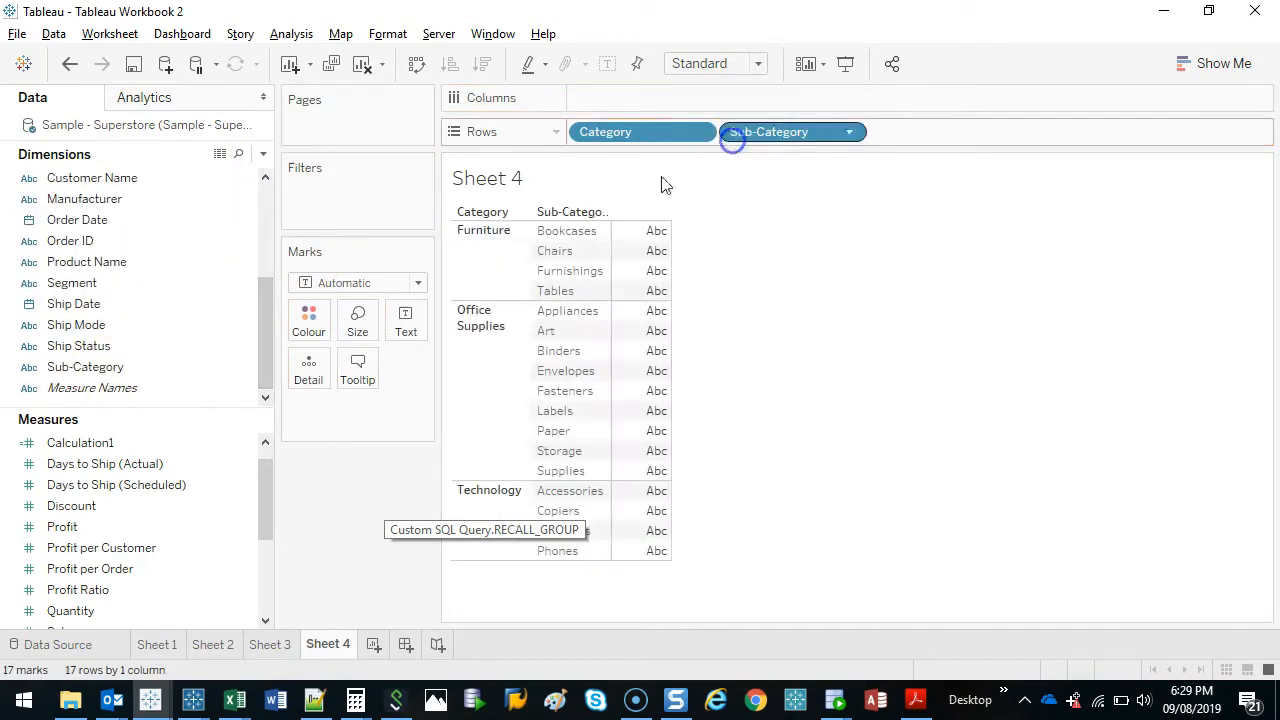
pyautogui.scroll(-3, 130, 578)
pyautogui.moveTo(62, 464); pyautogui.dragTo(742, 104)
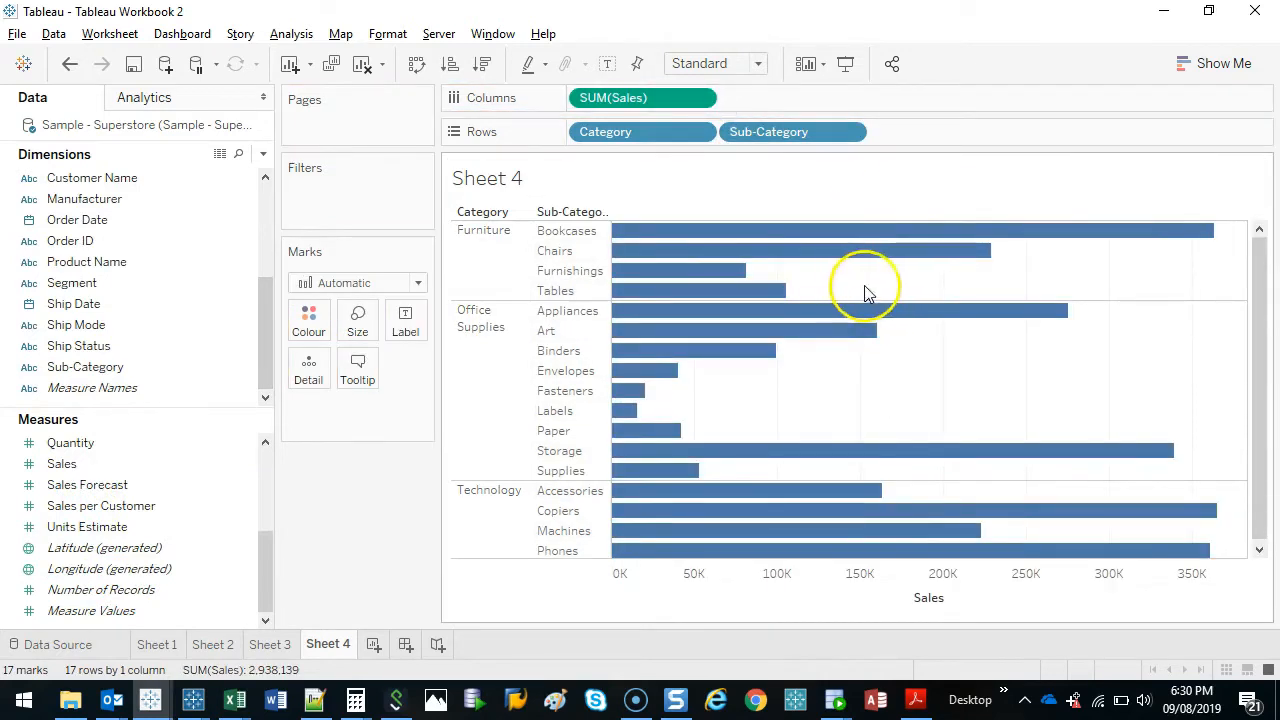
pyautogui.moveTo(612, 97); pyautogui.dragTo(403, 320)
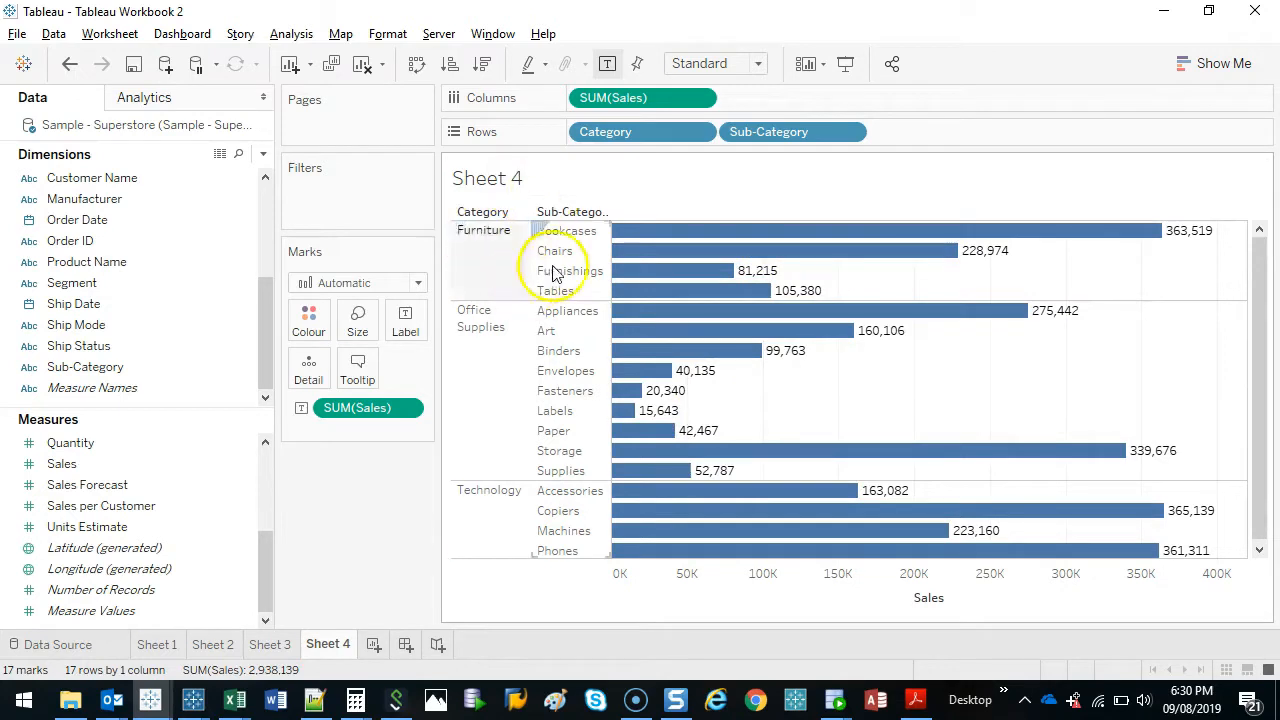
# On a new worksheet, create a map of Country coloured by Sales.
pyautogui.click(374, 645)
pyautogui.moveTo(265, 335); pyautogui.dragTo(268, 238)
pyautogui.doubleClick(125, 262)
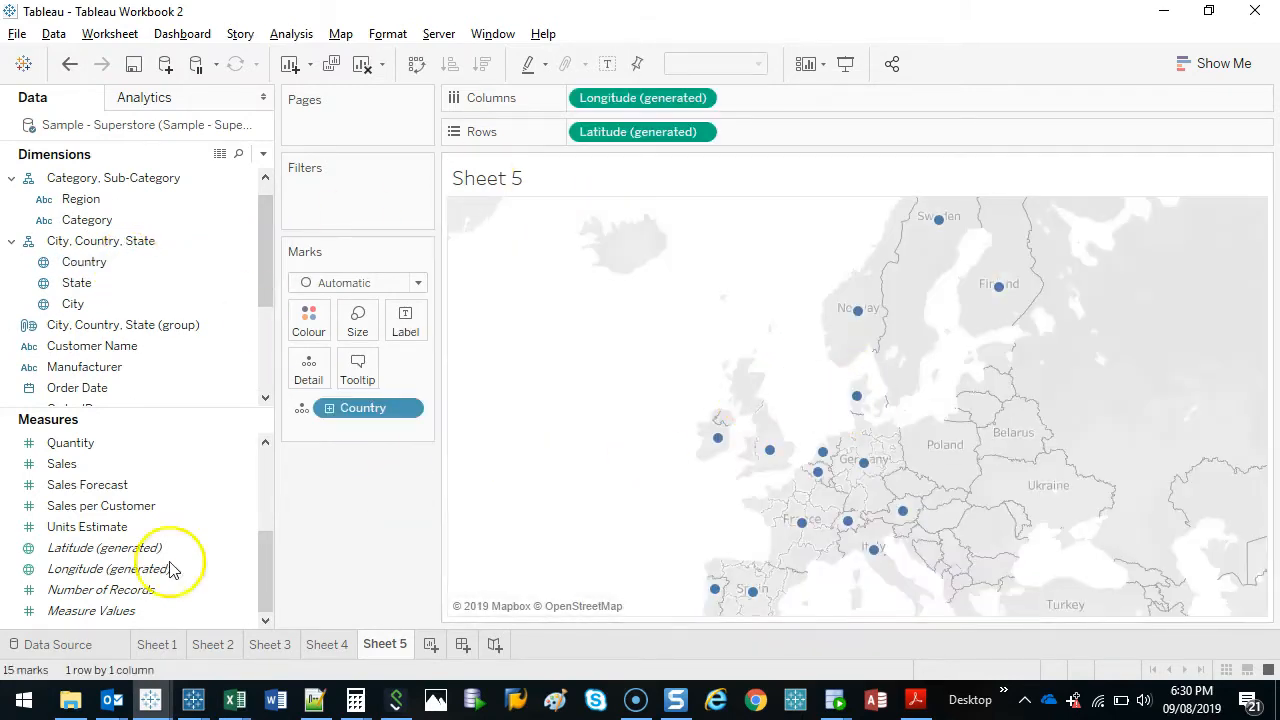
pyautogui.click(61, 465)
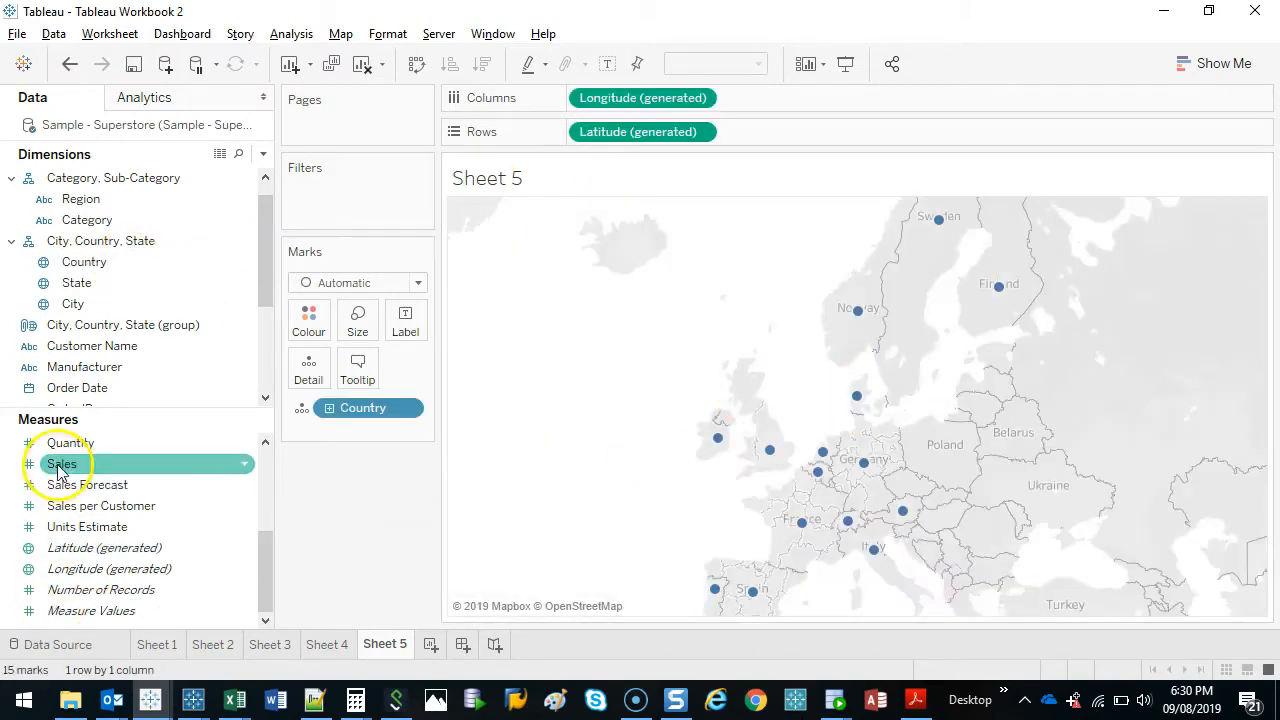
pyautogui.moveTo(61, 468)
pyautogui.mouseDown()
pyautogui.moveTo(300, 366)
pyautogui.moveTo(303, 322)
pyautogui.mouseUp()
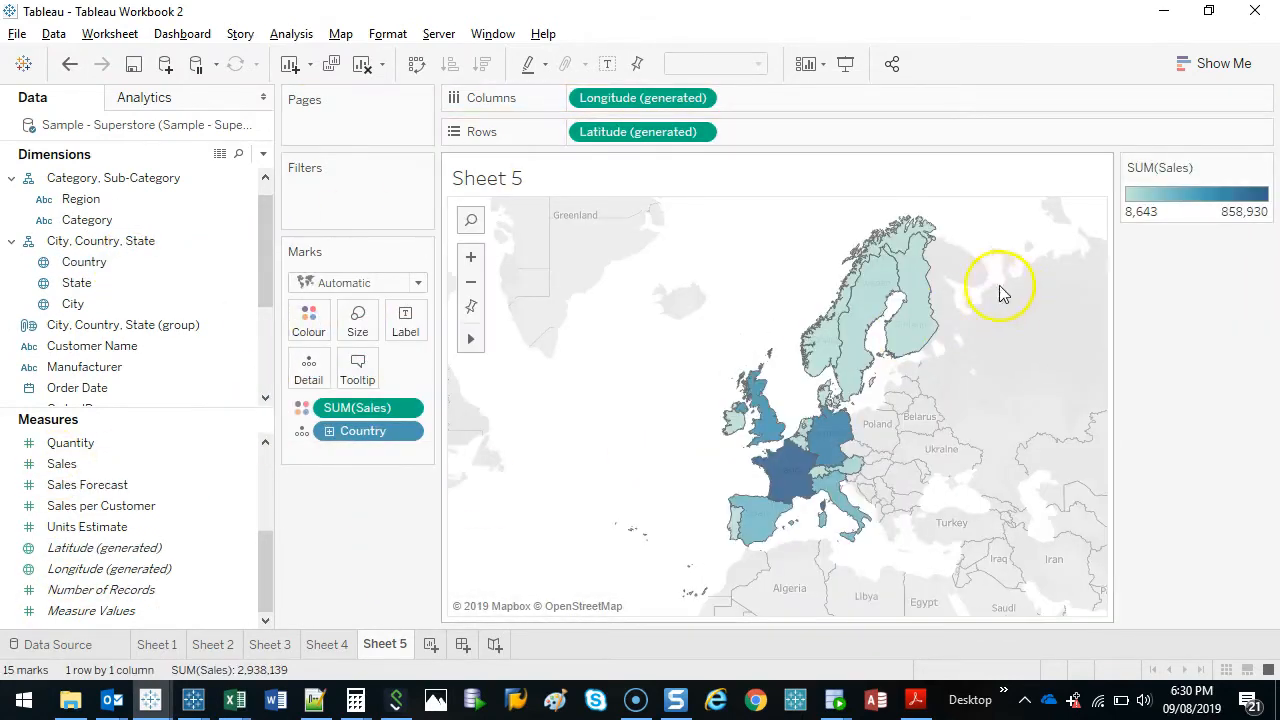
# On a new worksheet, build a horizontal bar chart of Quantity by Segment.
pyautogui.click(431, 644)
pyautogui.moveTo(263, 228); pyautogui.dragTo(465, 318)
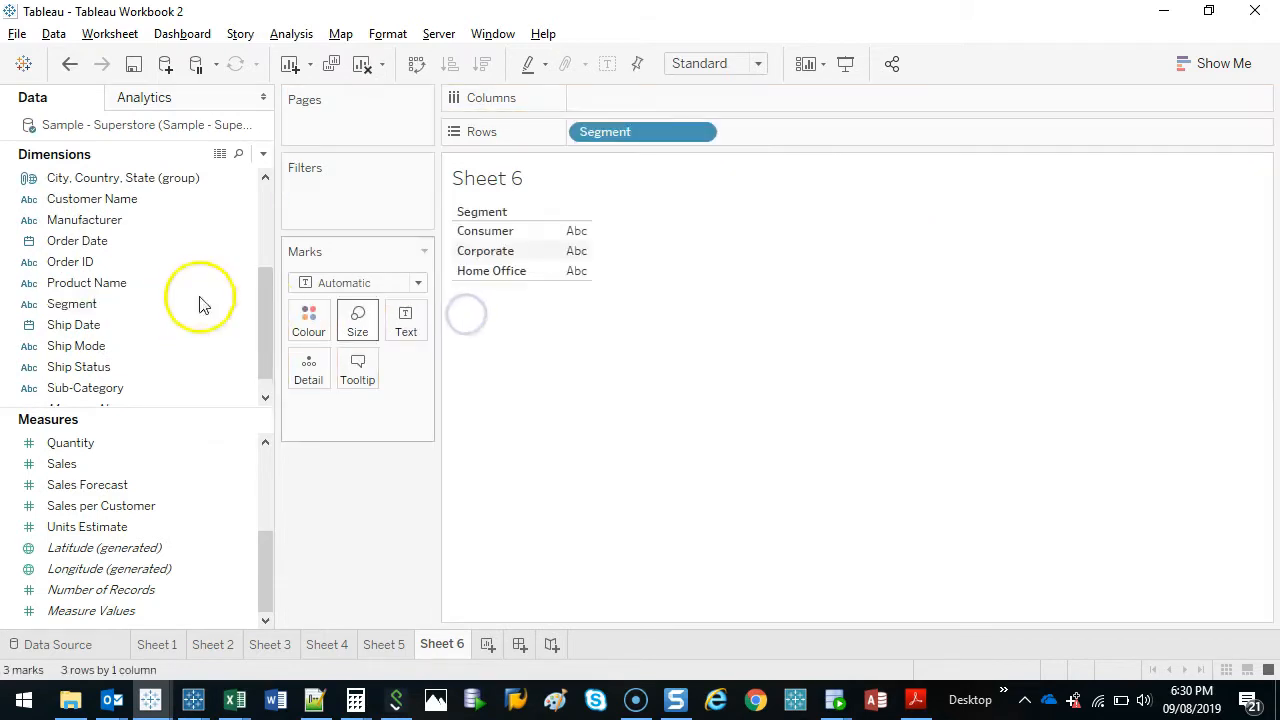
pyautogui.doubleClick(80, 443)
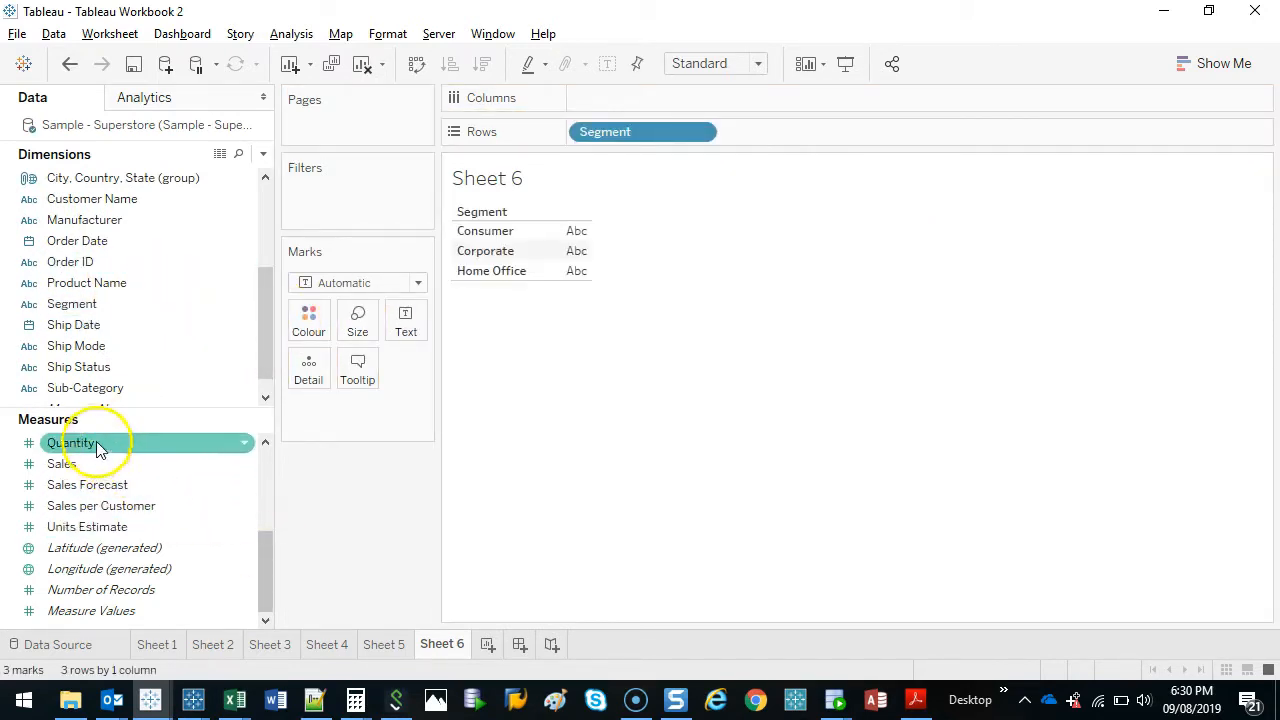
pyautogui.moveTo(366, 408); pyautogui.dragTo(706, 95)
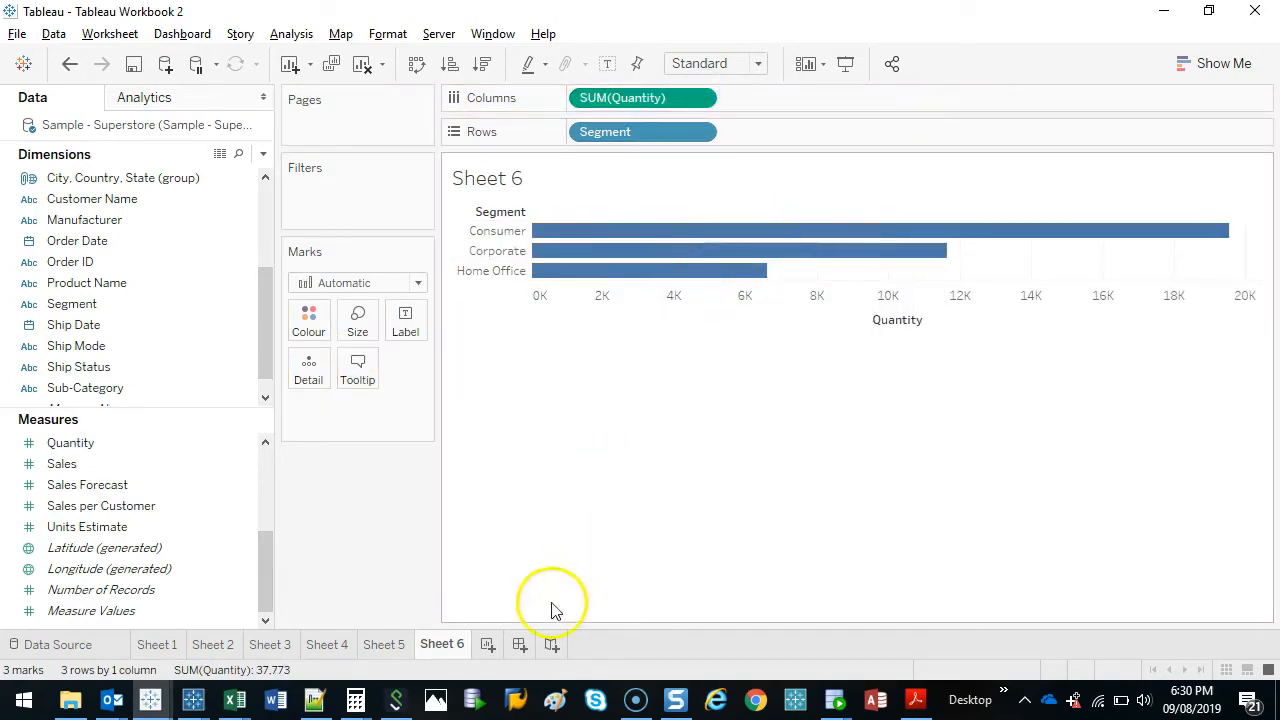
pyautogui.click(336, 646)
pyautogui.click(394, 646)
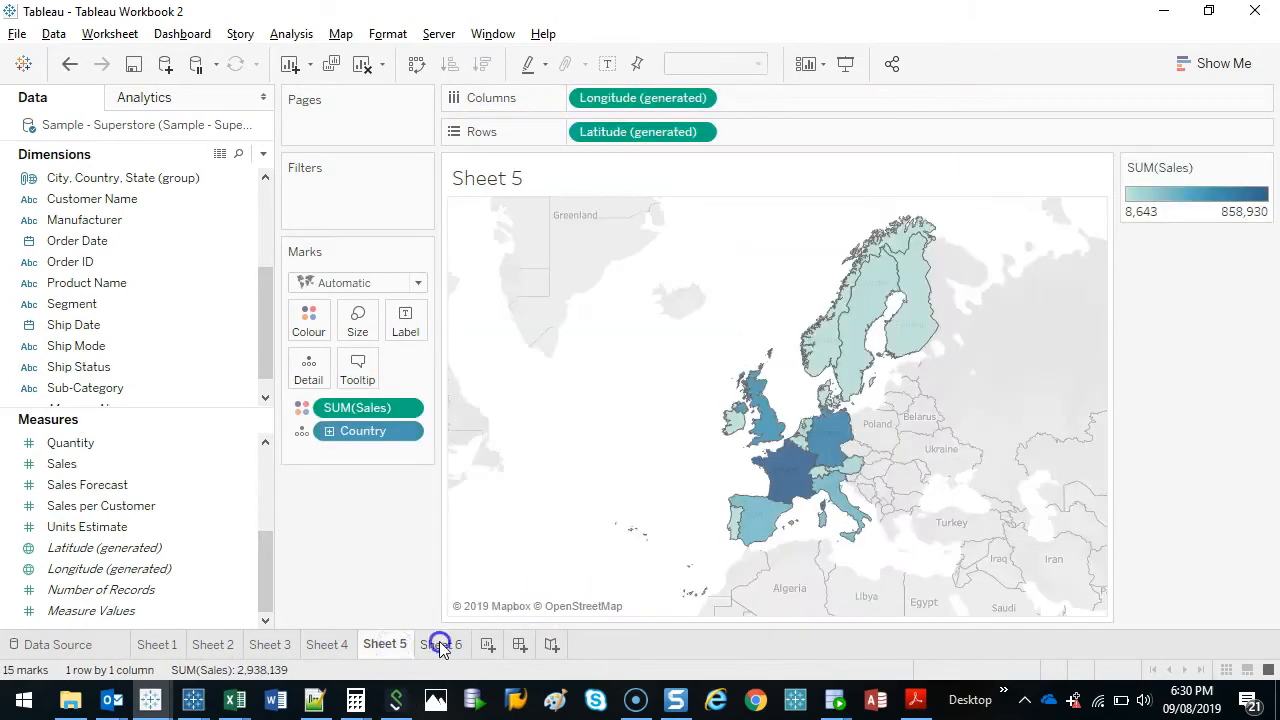
pyautogui.click(440, 646)
pyautogui.click(398, 646)
pyautogui.click(445, 646)
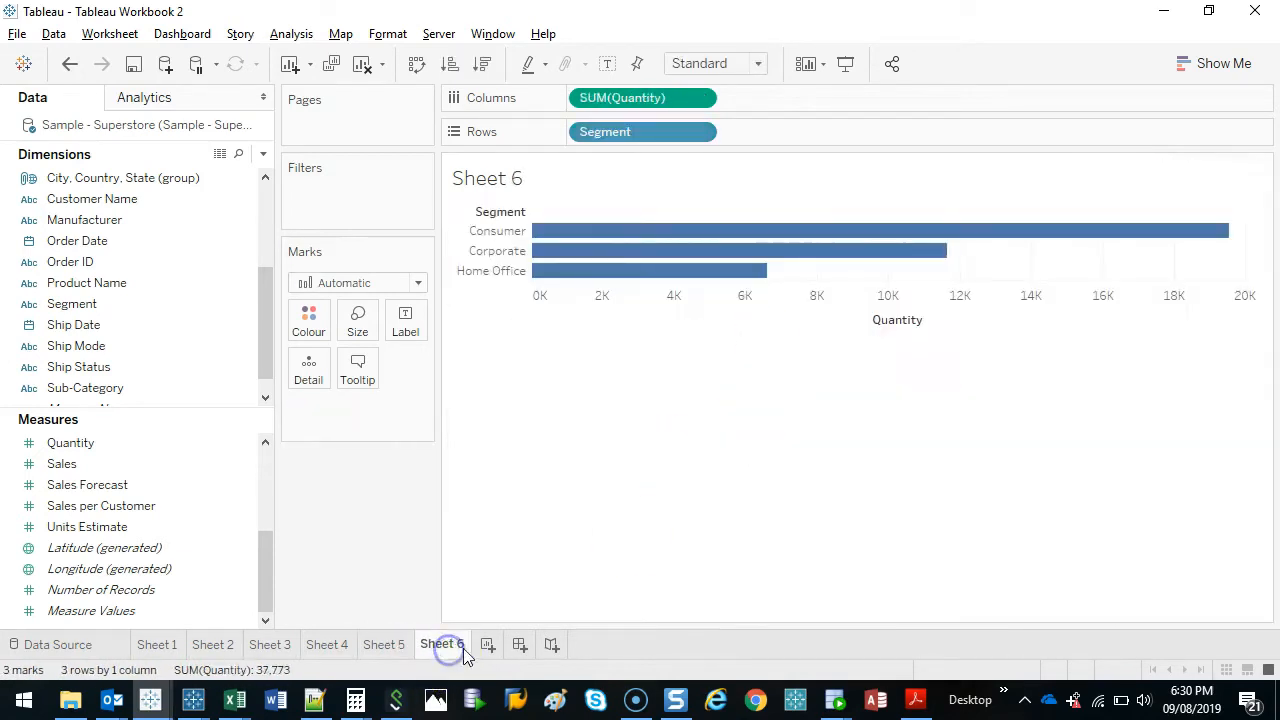
# Create a dashboard containing Sheet 4 and set its fixed size to 900 px wide by 500 px high.
pyautogui.click(519, 644)
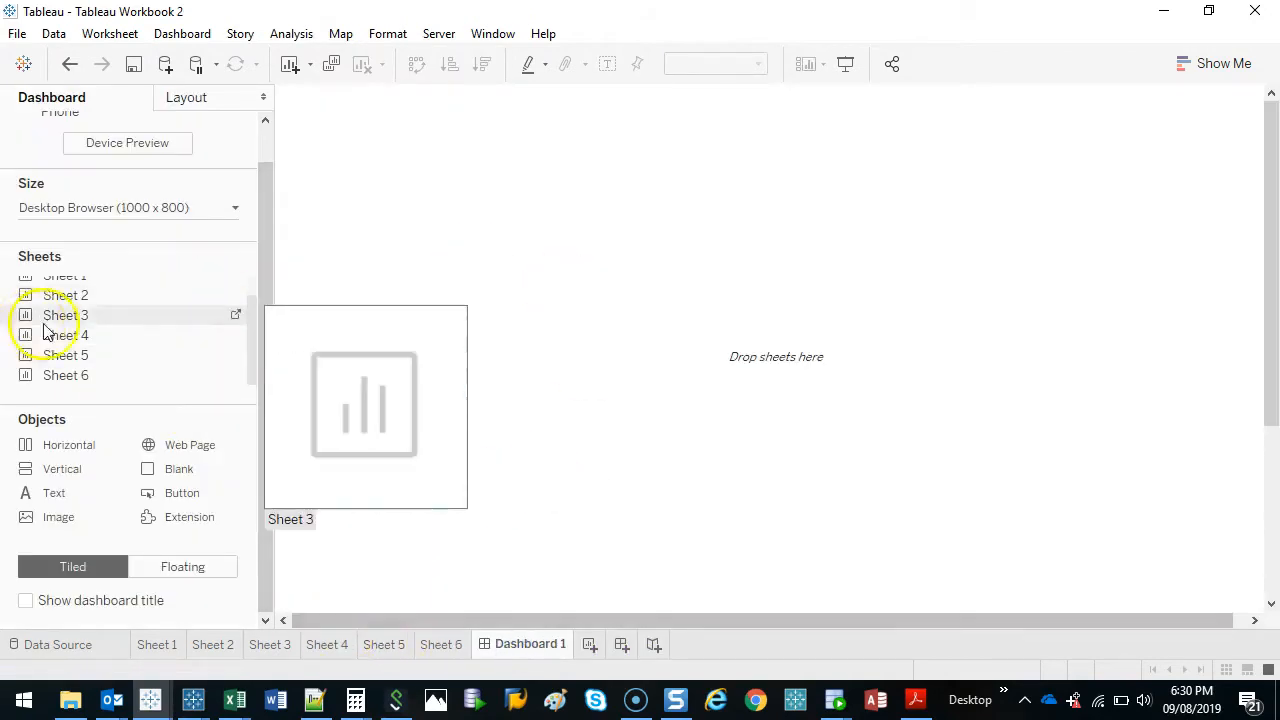
pyautogui.moveTo(57, 335); pyautogui.dragTo(413, 280)
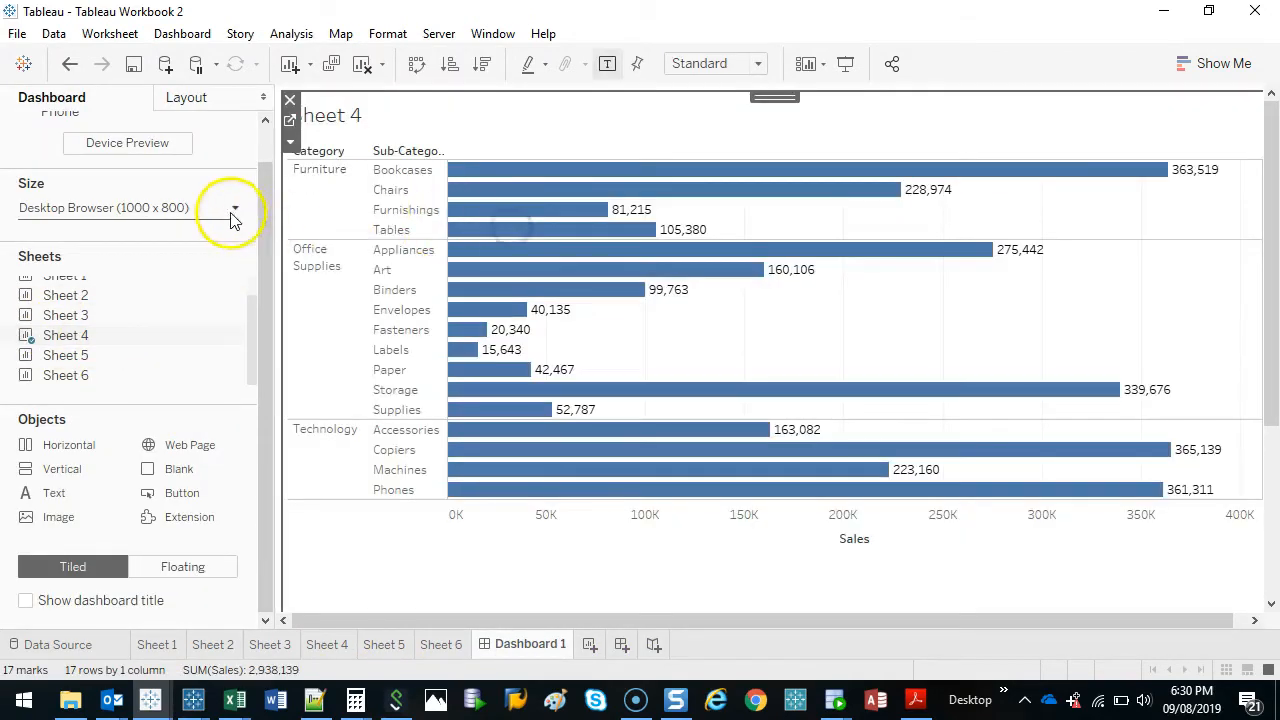
pyautogui.click(234, 209)
pyautogui.click(116, 335)
pyautogui.click(116, 335)
pyautogui.click(116, 324)
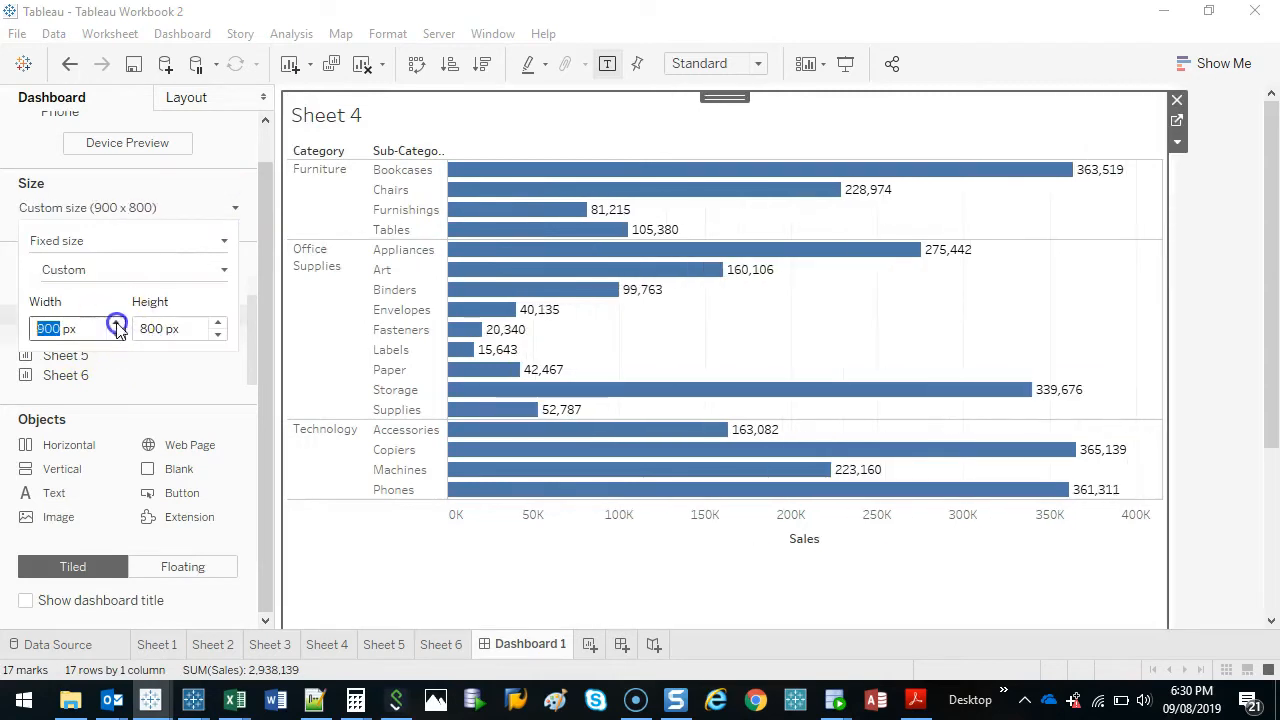
pyautogui.click(216, 336)
pyautogui.click(216, 336)
pyautogui.click(216, 336)
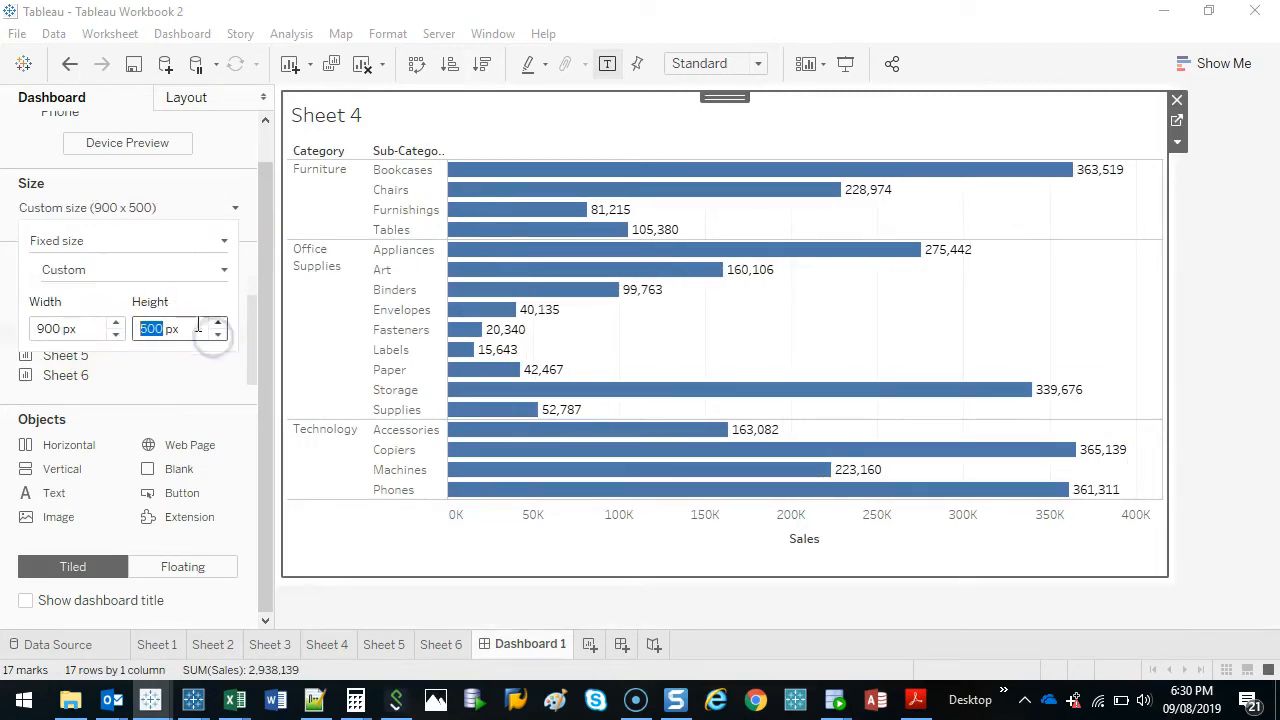
# Add the Sheet 5 map to the right of Sheet 4 and arrange the Sheet 6 chart above the map.
pyautogui.moveTo(140, 364); pyautogui.dragTo(1177, 263)
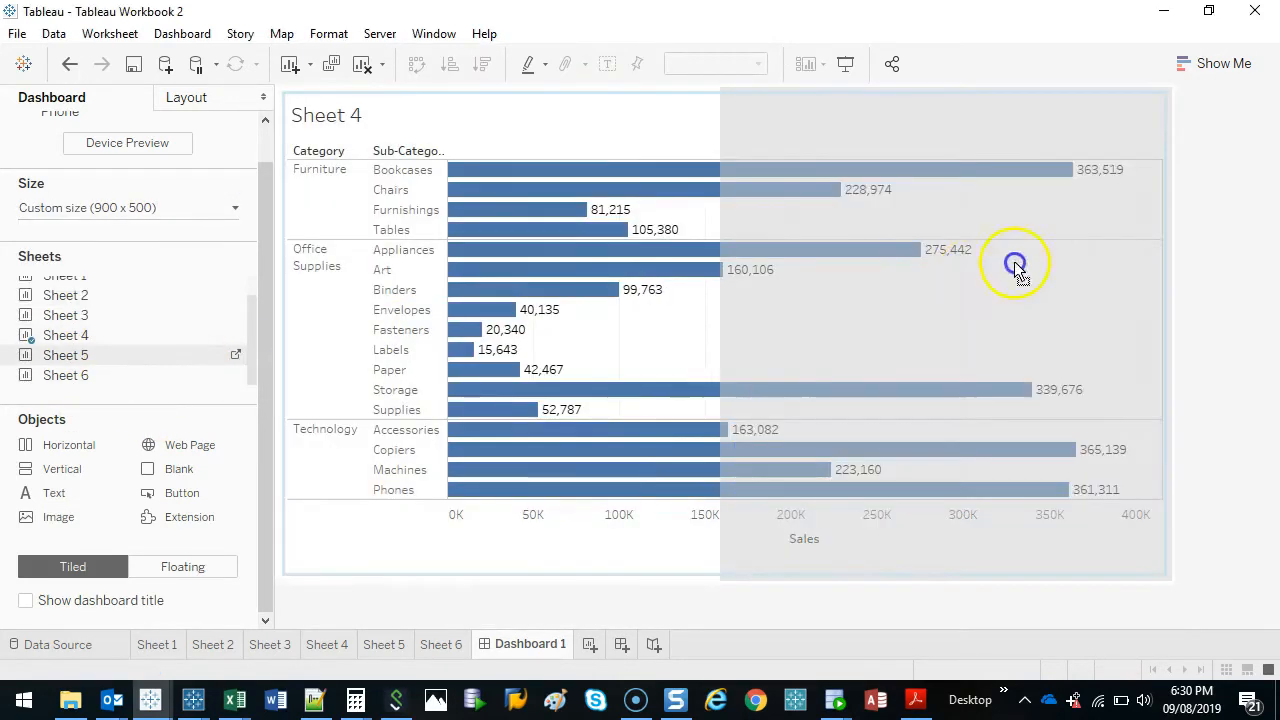
pyautogui.moveTo(88, 378); pyautogui.dragTo(505, 484)
pyautogui.moveTo(513, 318); pyautogui.dragTo(521, 391)
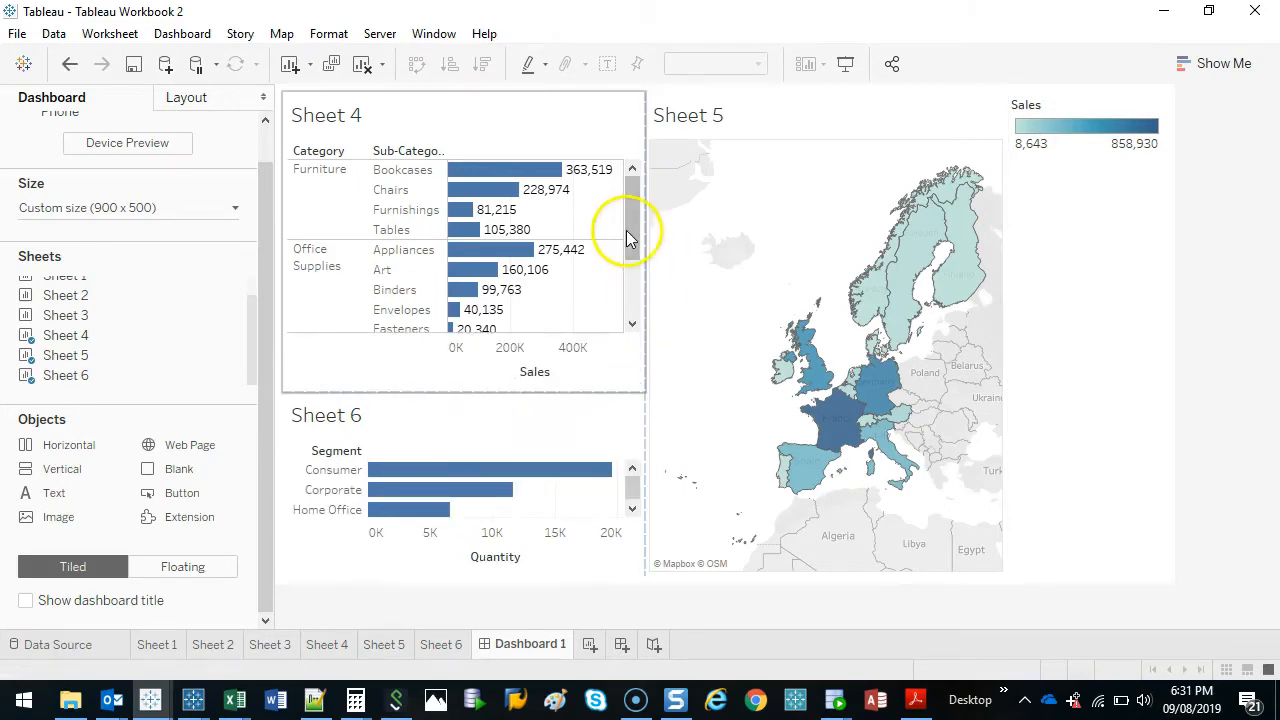
pyautogui.click(486, 405)
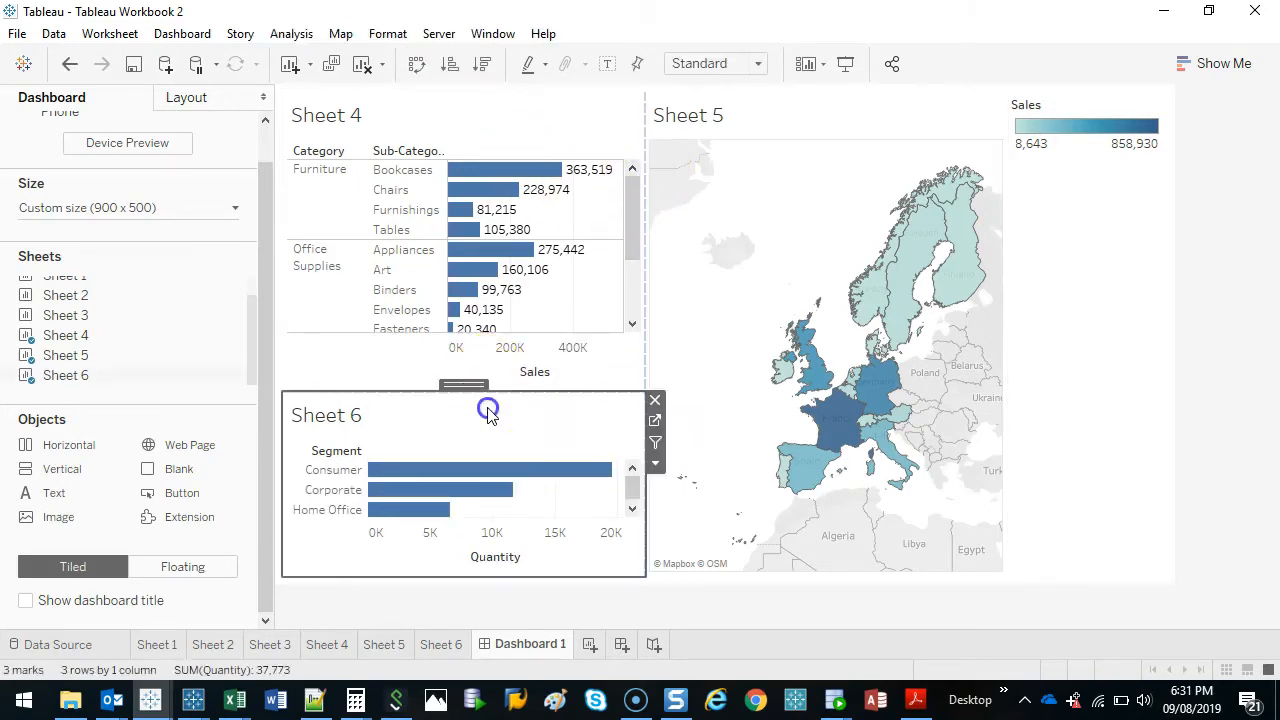
pyautogui.moveTo(465, 385); pyautogui.dragTo(857, 294)
# Enable Use as Filter for Sheet 4, Sheet 6 and Sheet 5 on the dashboard.
pyautogui.click(565, 118)
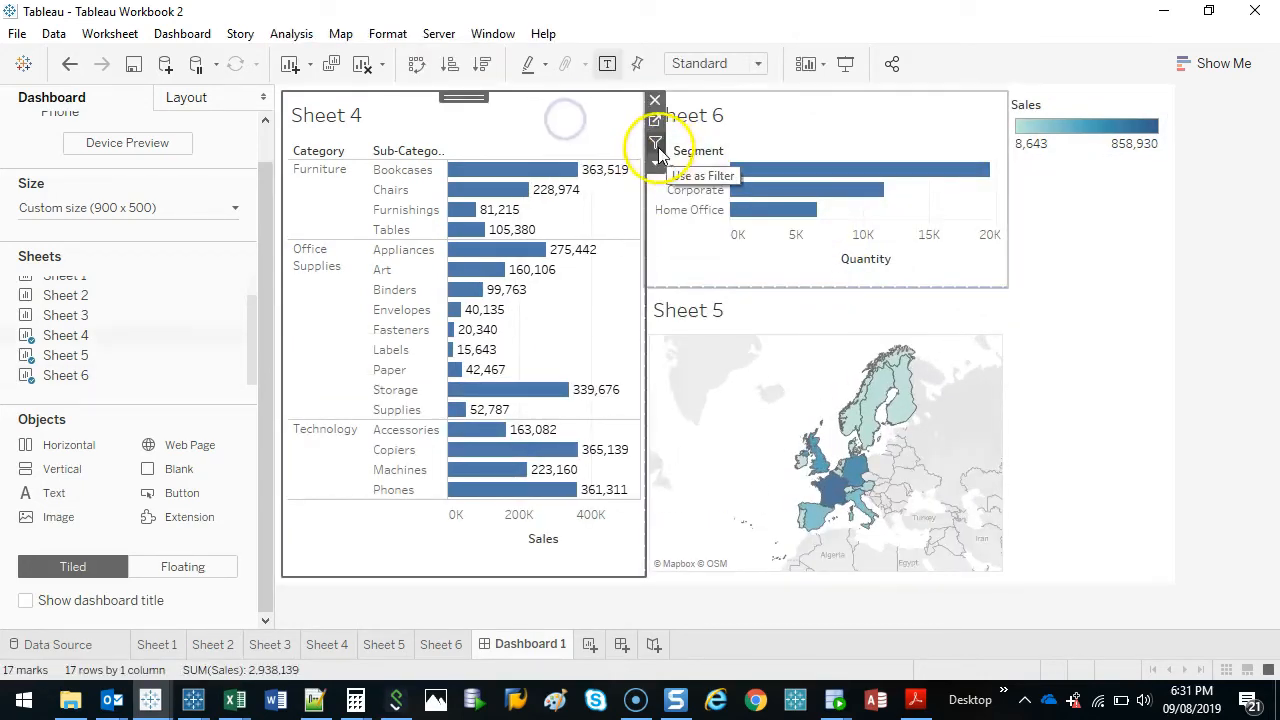
pyautogui.click(766, 130)
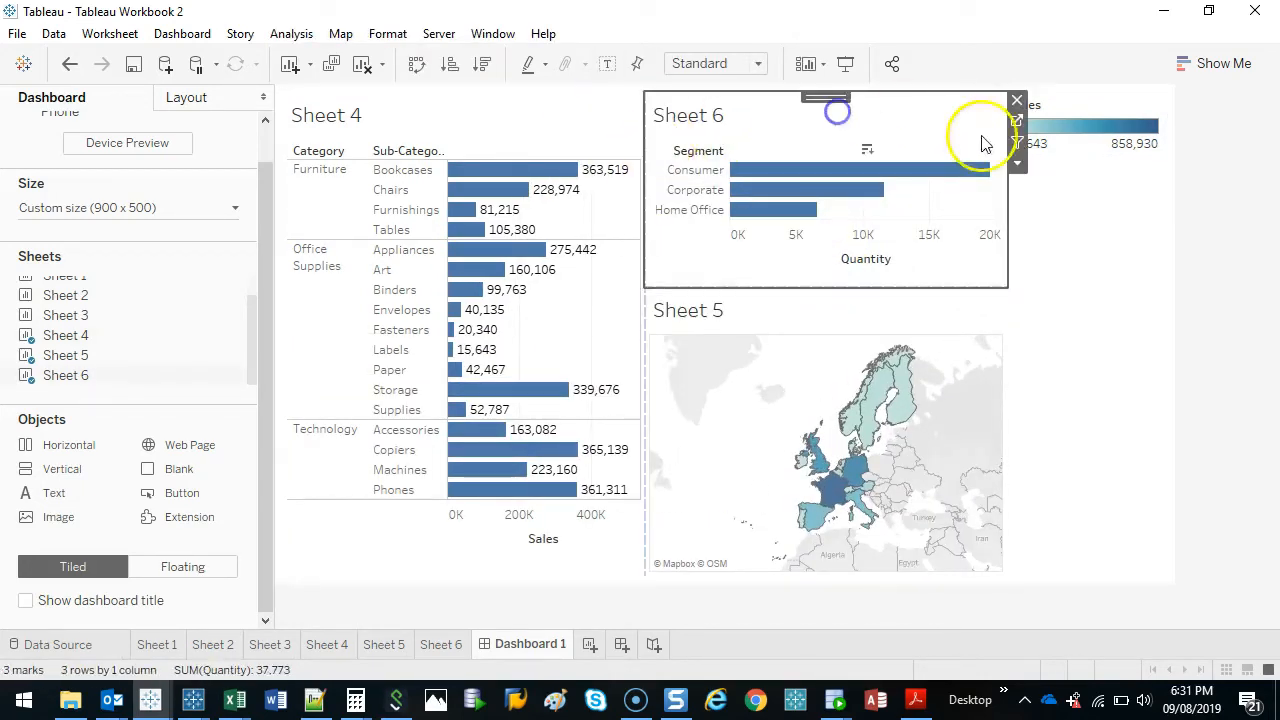
pyautogui.click(908, 305)
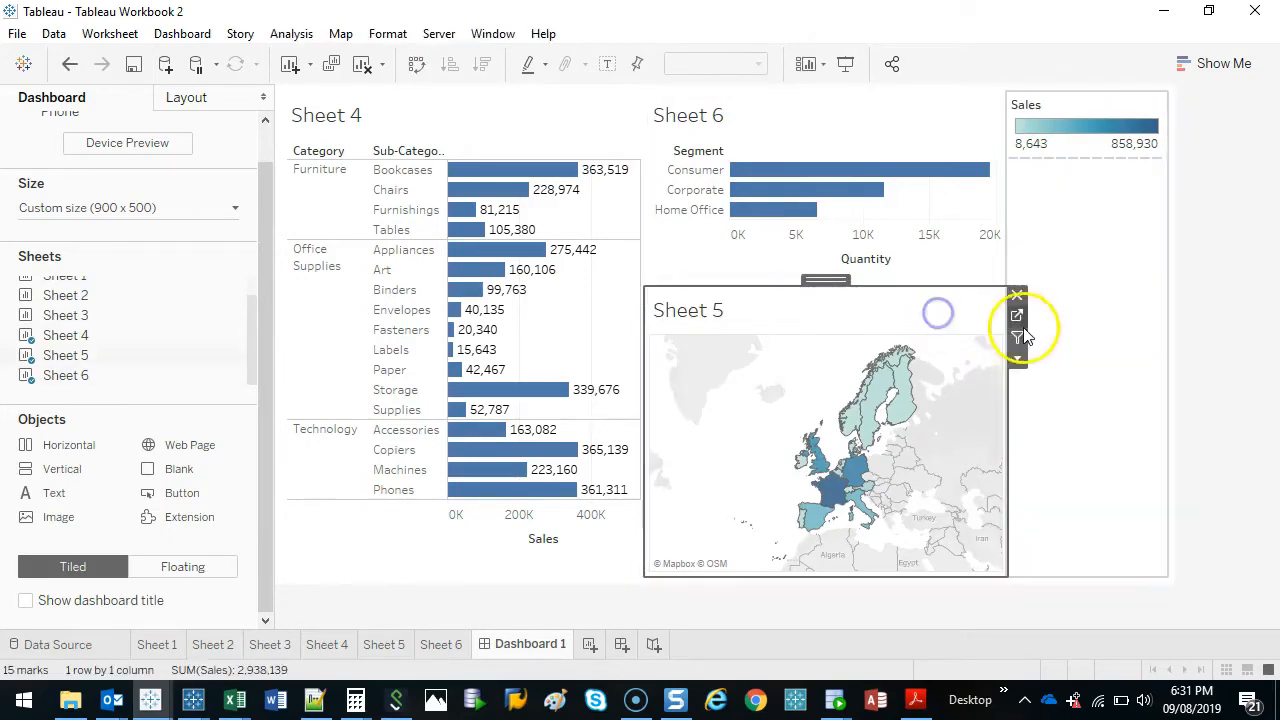
pyautogui.click(1018, 339)
# Delete the layout container holding the Sales colour legend from the dashboard.
pyautogui.click(1108, 240)
pyautogui.click(1172, 100)
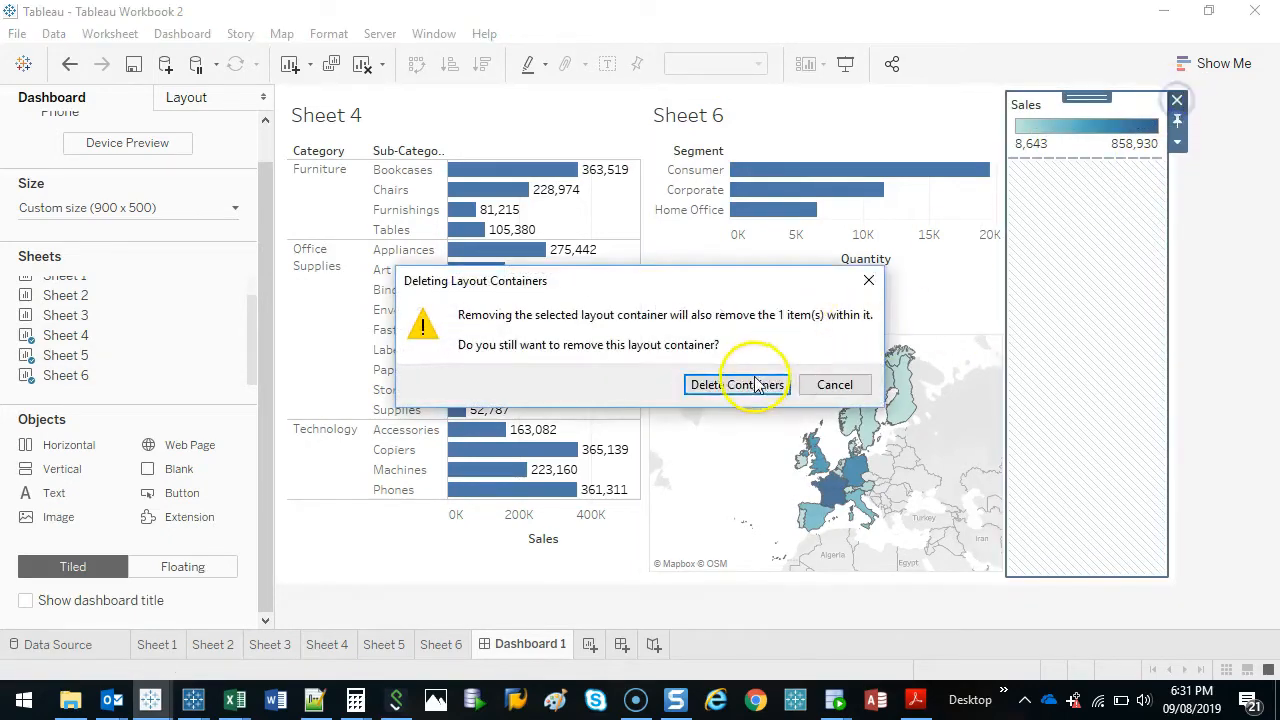
pyautogui.click(745, 381)
# Test the dashboard filtering by selecting Bookcases and Chairs in Sheet 4, and clear the selection.
pyautogui.click(457, 170)
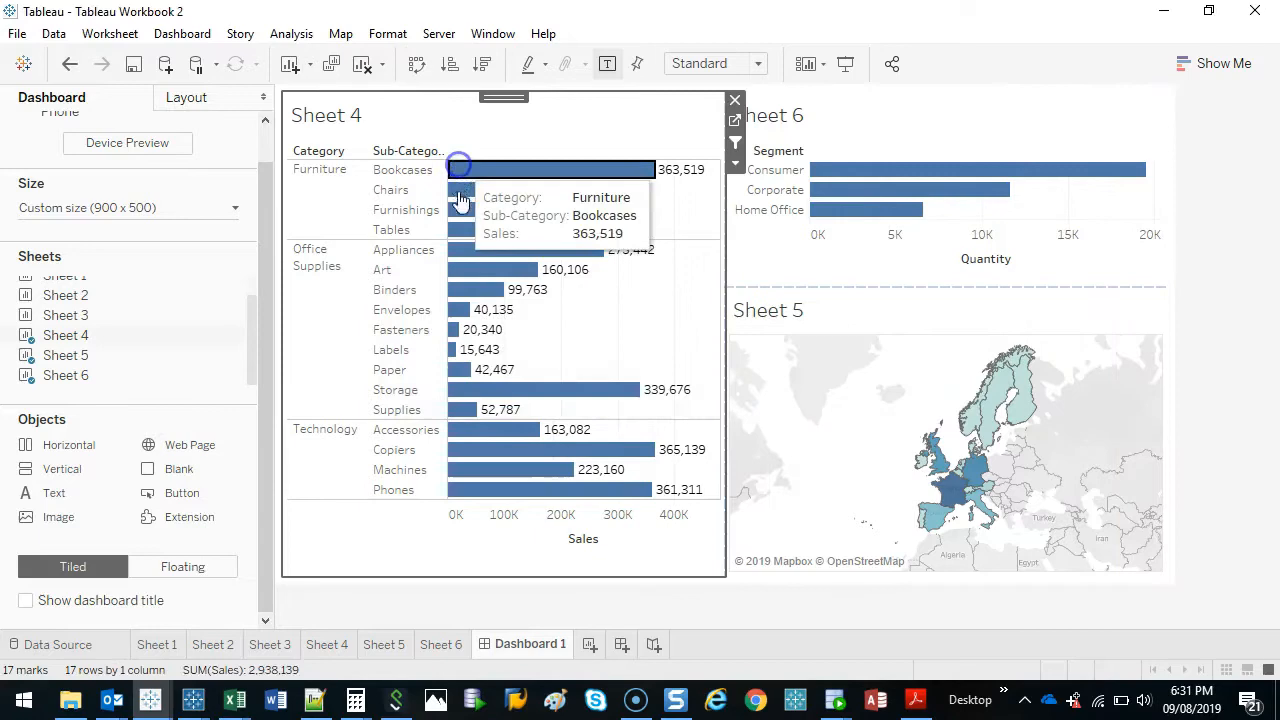
pyautogui.click(390, 171)
pyautogui.click(390, 190)
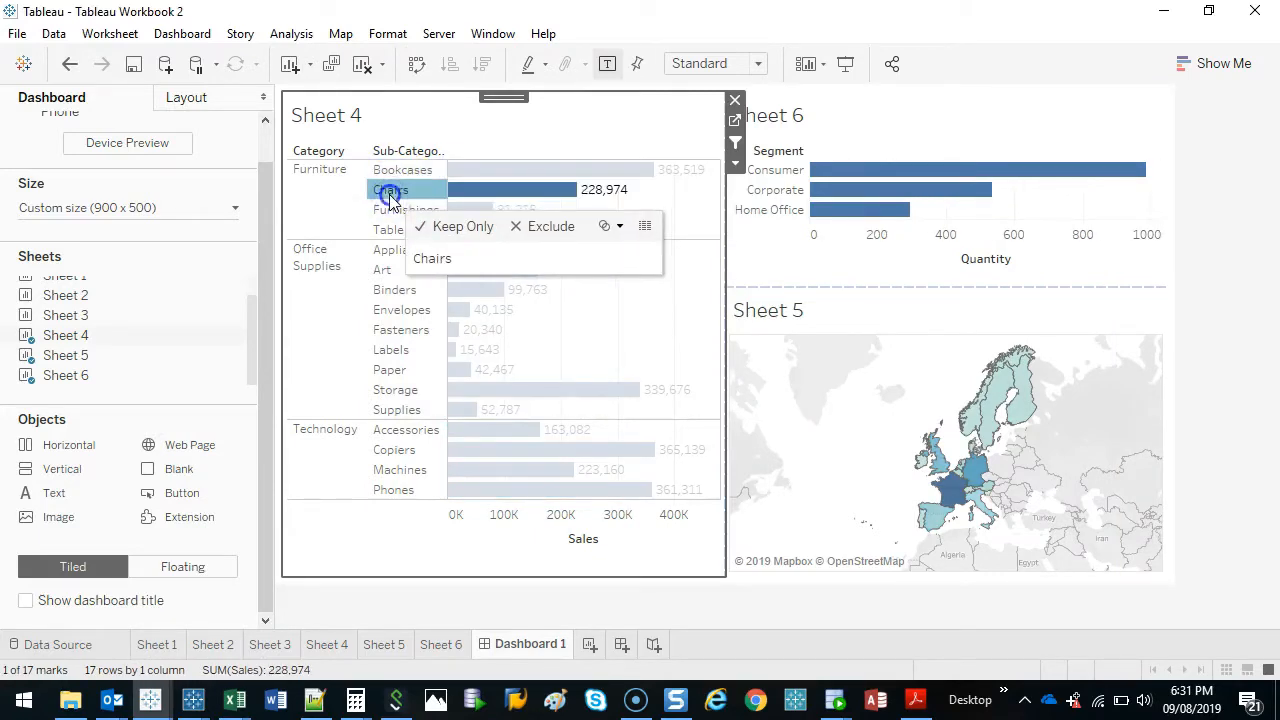
pyautogui.click(390, 192)
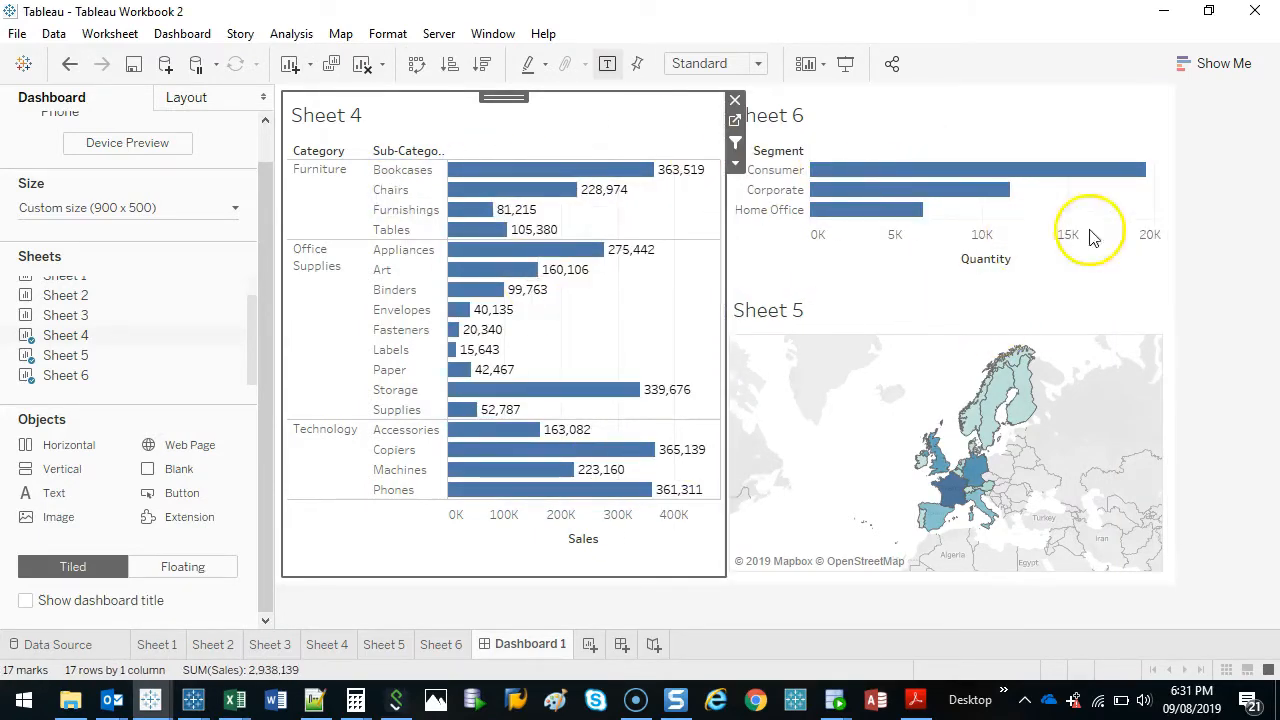
pyautogui.click(1214, 357)
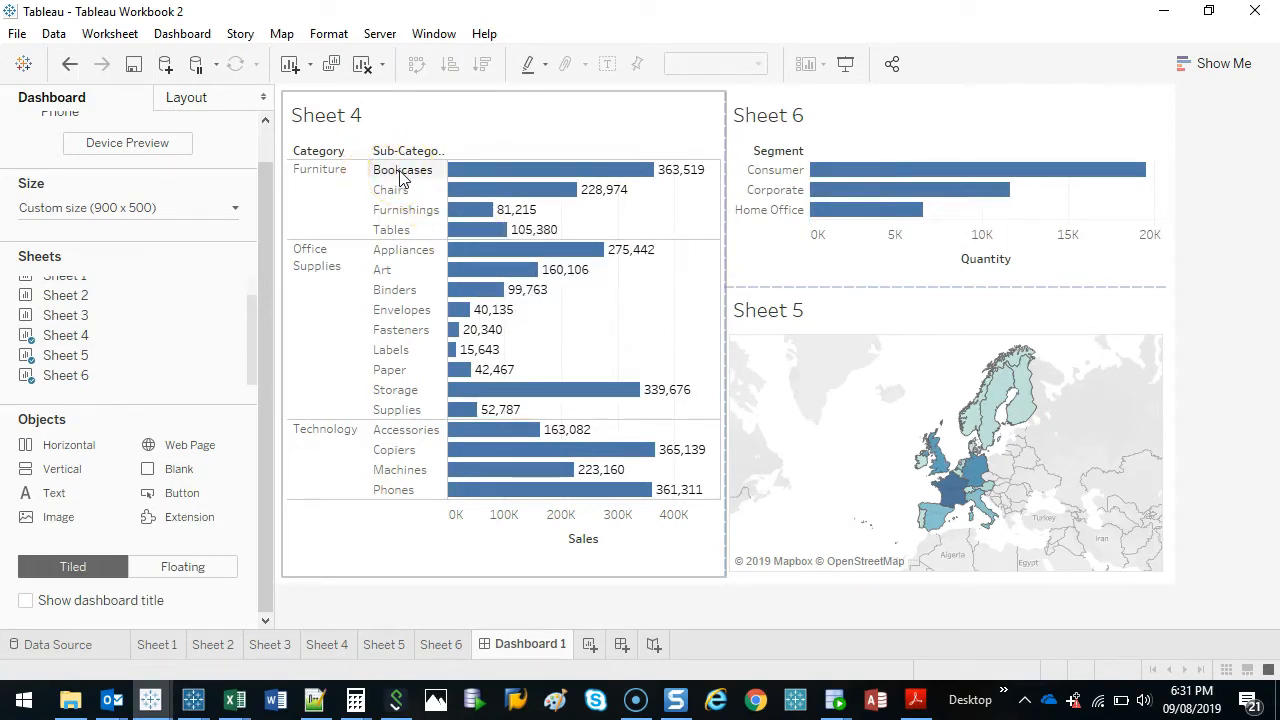
# Show the Sub-Category filter for Sheet 4 on the dashboard.
pyautogui.click(560, 105)
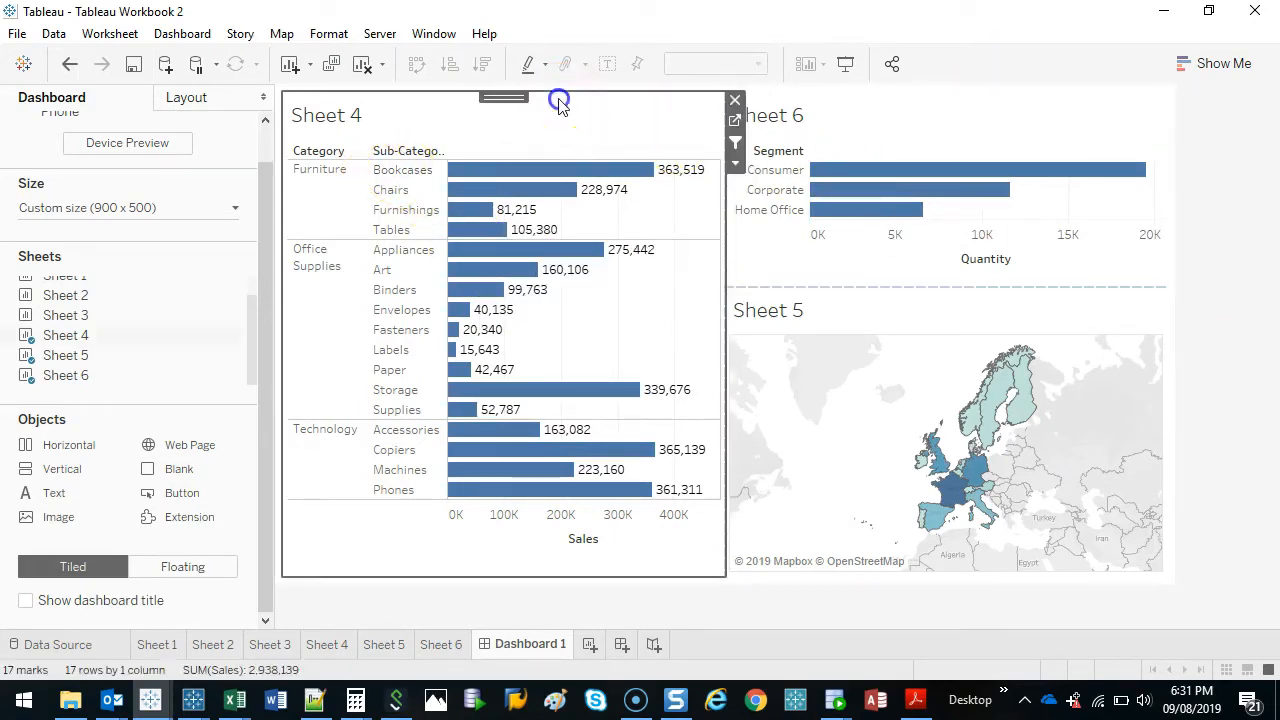
pyautogui.click(291, 33)
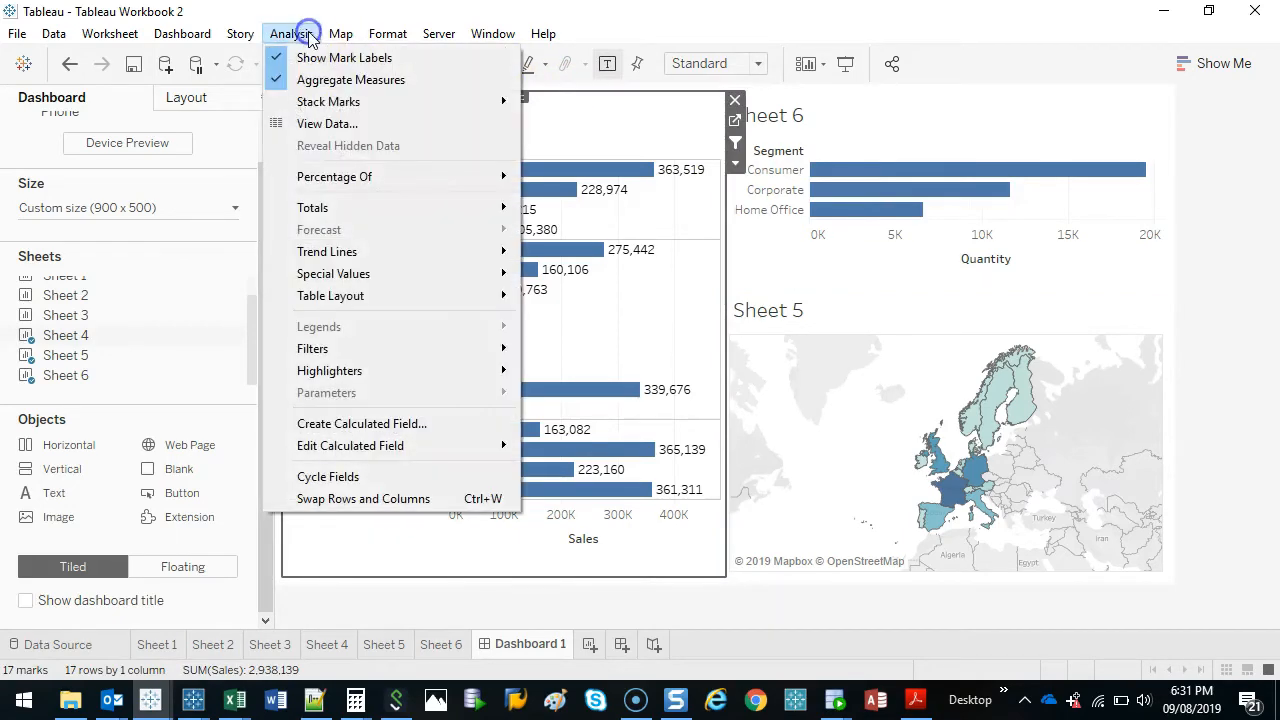
pyautogui.moveTo(370, 347)
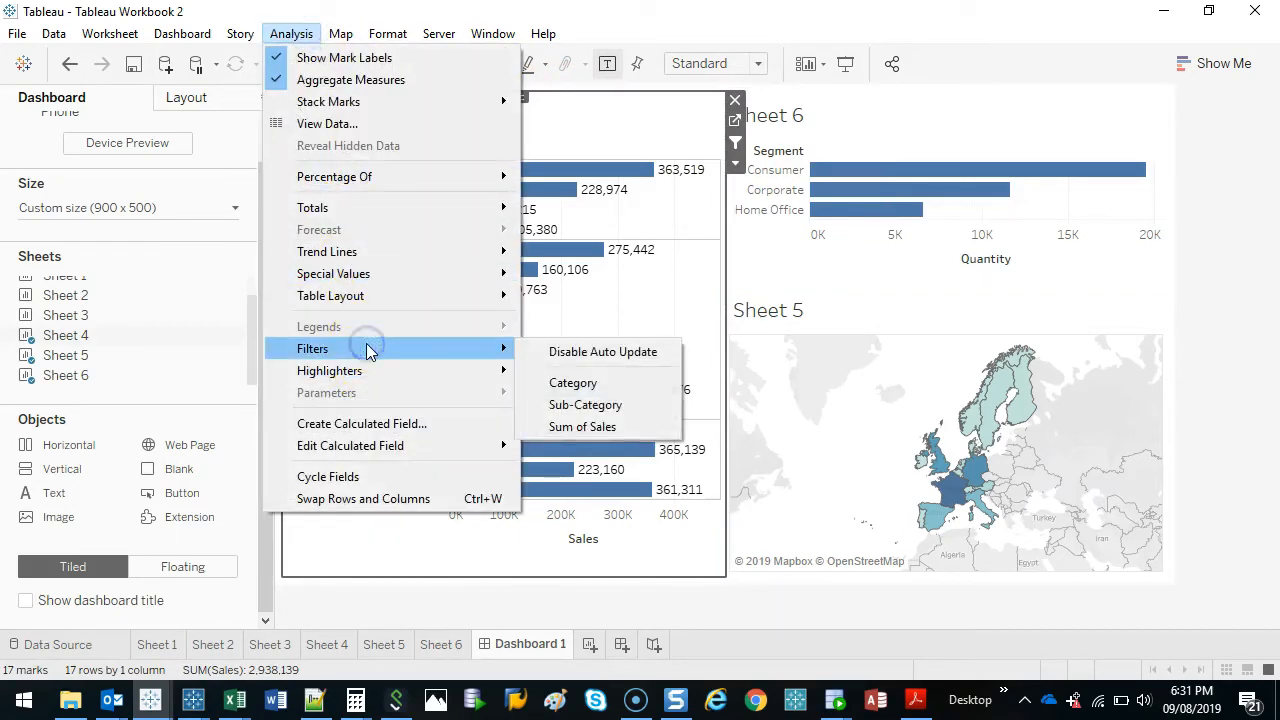
pyautogui.click(612, 410)
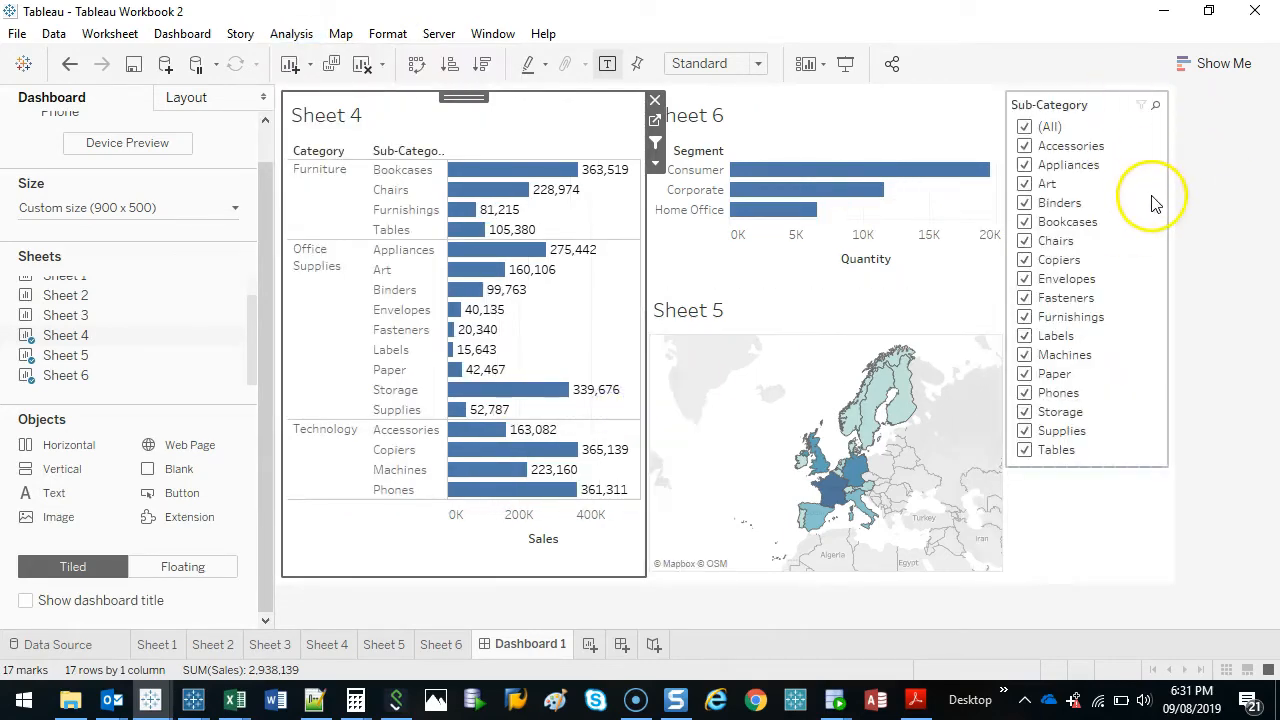
# Test the Sub-Category filter by excluding Accessories, Appliances, Binders, Bookcases and Chairs, and restore all values.
pyautogui.click(1024, 147)
pyautogui.click(1024, 165)
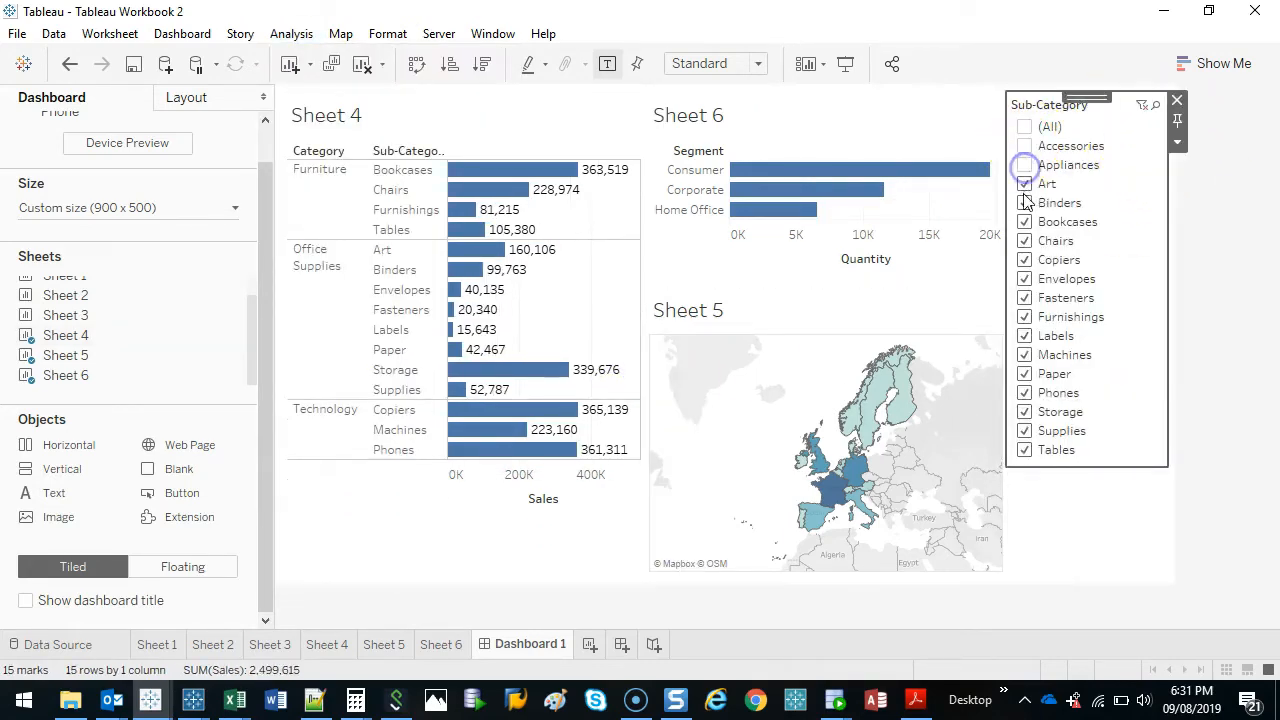
pyautogui.click(1024, 203)
pyautogui.click(1026, 222)
pyautogui.click(1025, 241)
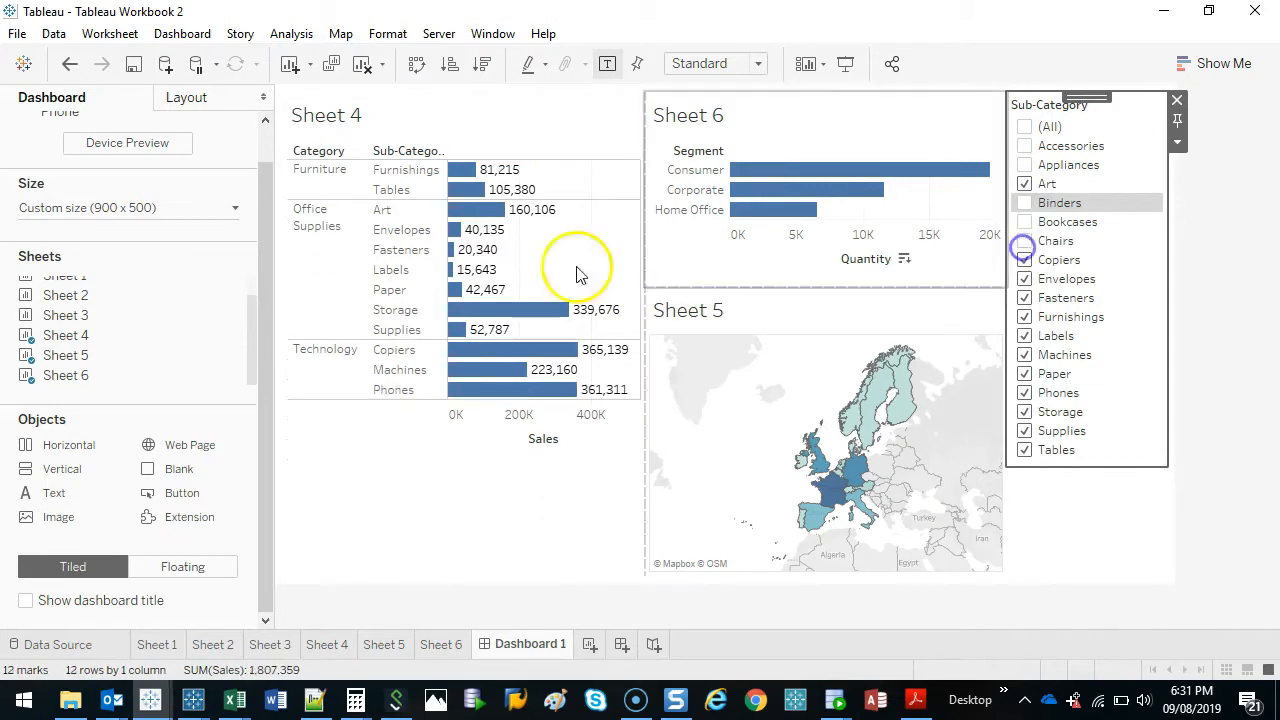
pyautogui.moveTo(580, 210)
pyautogui.mouseDown()
pyautogui.moveTo(274, 251)
pyautogui.moveTo(509, 84)
pyautogui.mouseUp()
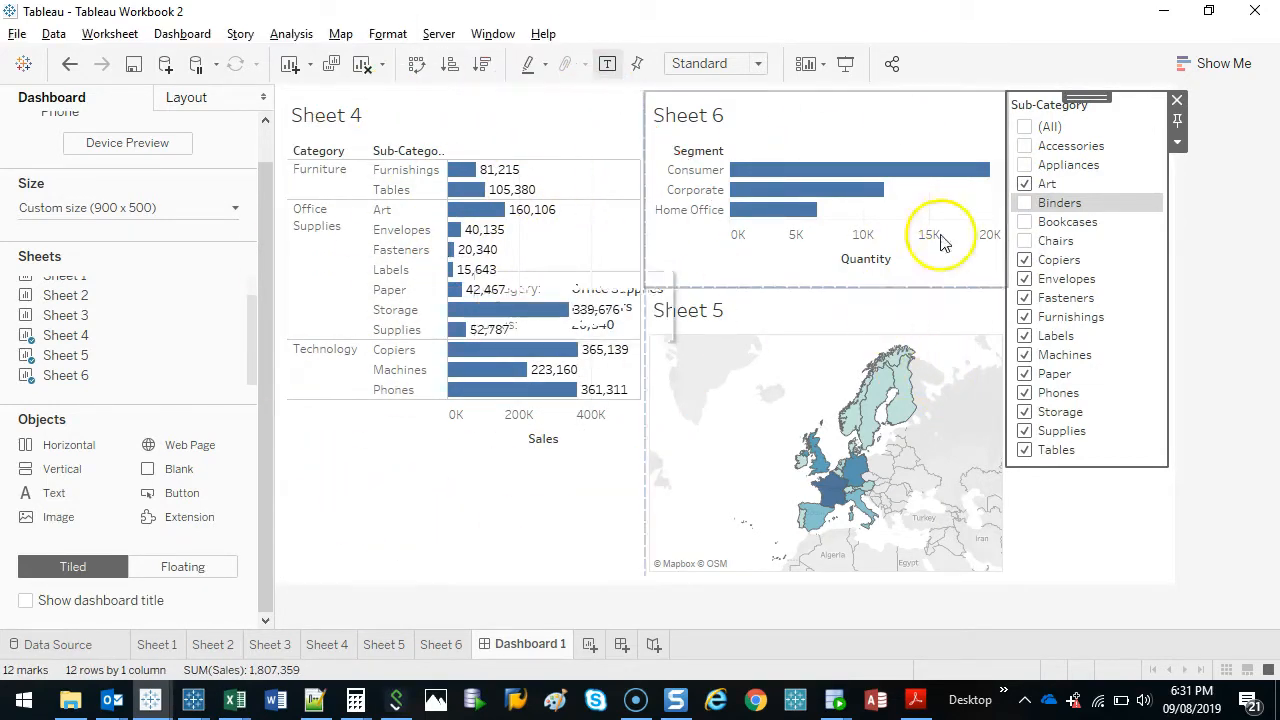
pyautogui.click(1026, 127)
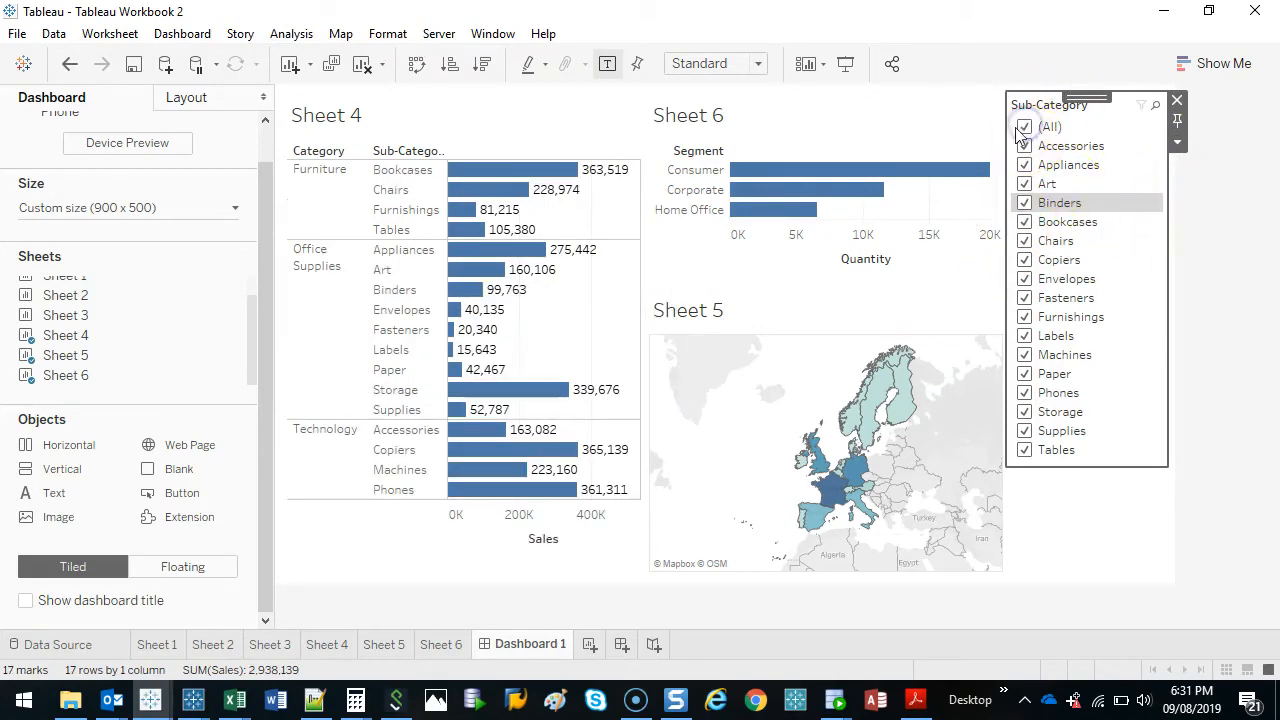
# Apply the Sub-Category filter to the selected worksheets Sheet 5 and Sheet 6 in addition to Sheet 4.
pyautogui.click(1177, 147)
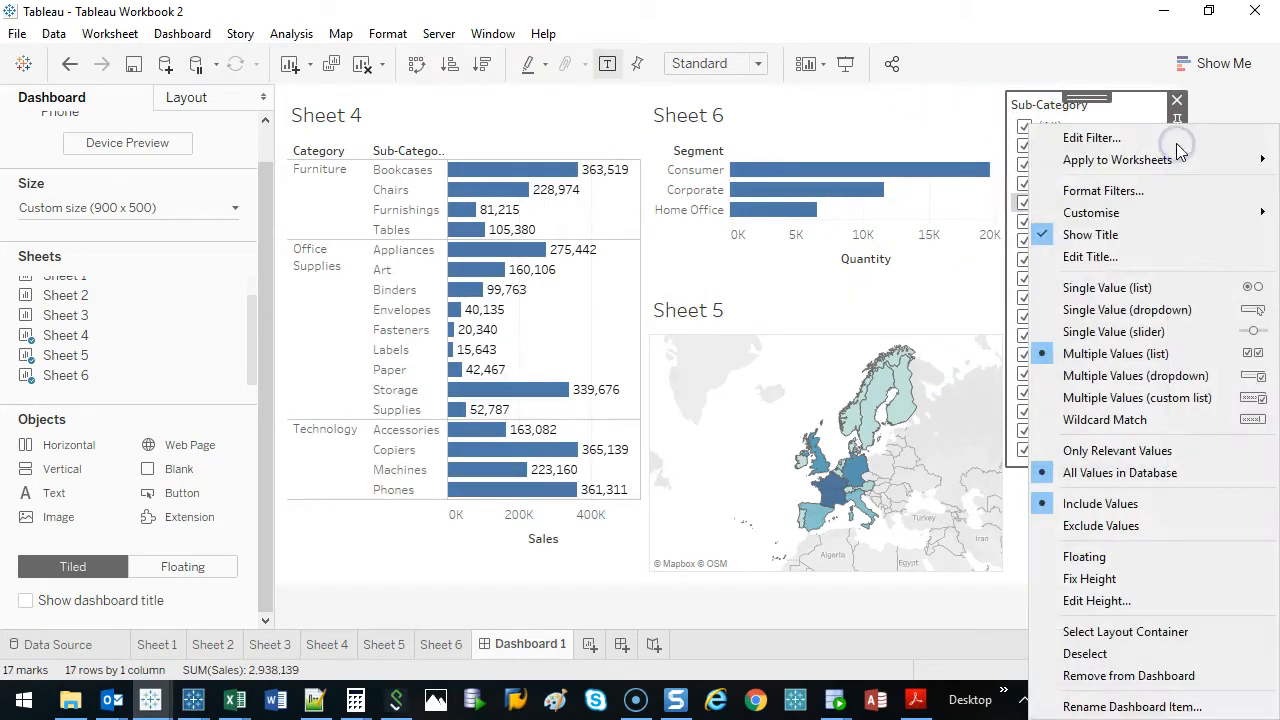
pyautogui.click(1189, 163)
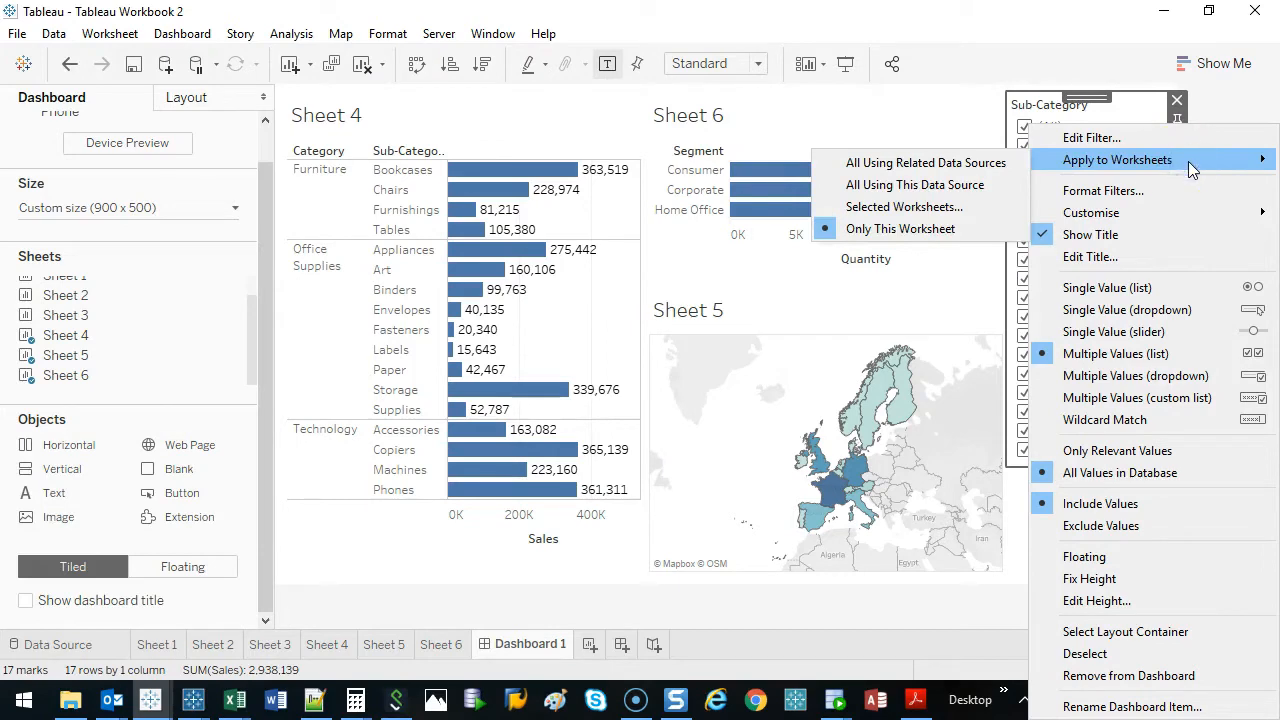
pyautogui.click(955, 207)
pyautogui.moveTo(714, 163); pyautogui.dragTo(397, 214)
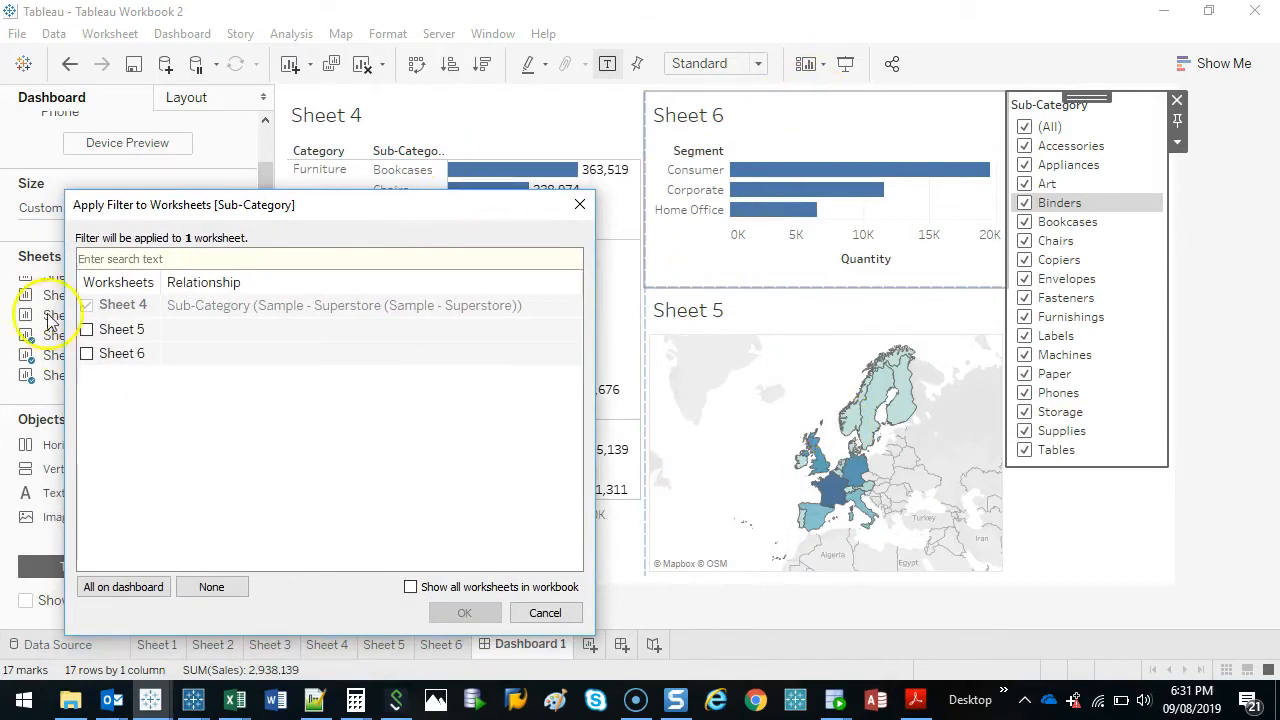
pyautogui.click(87, 330)
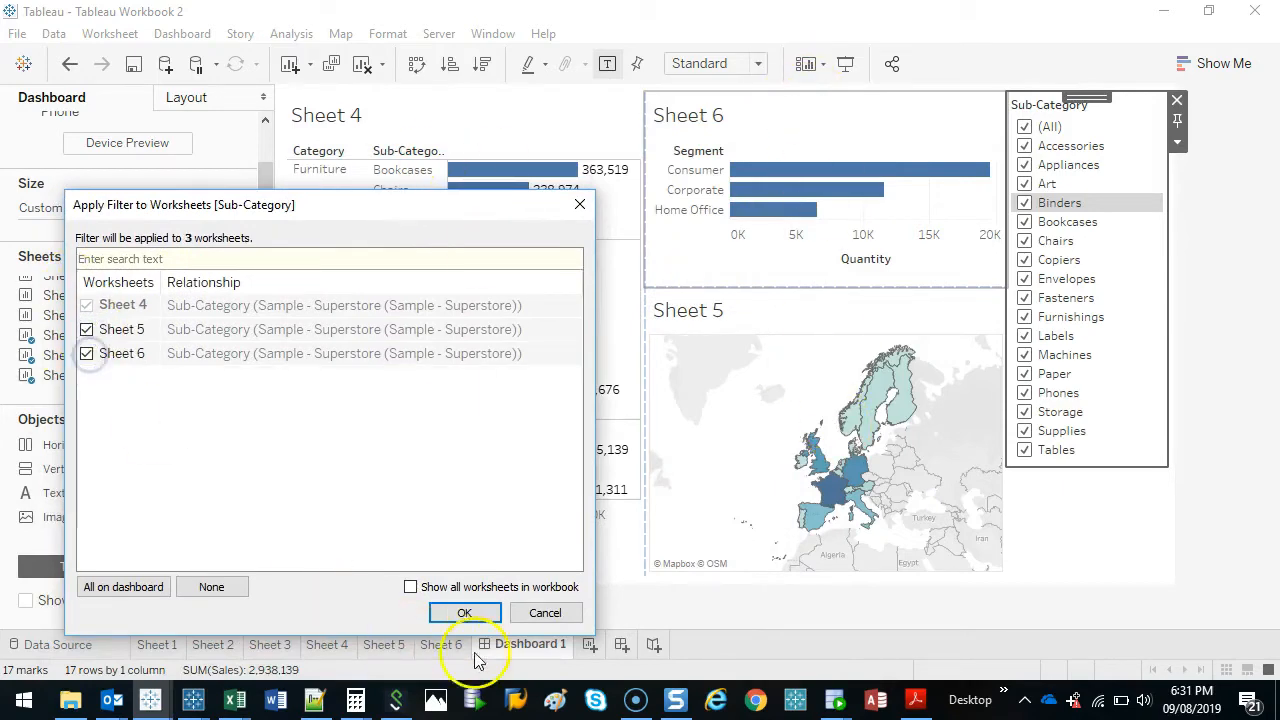
pyautogui.click(465, 613)
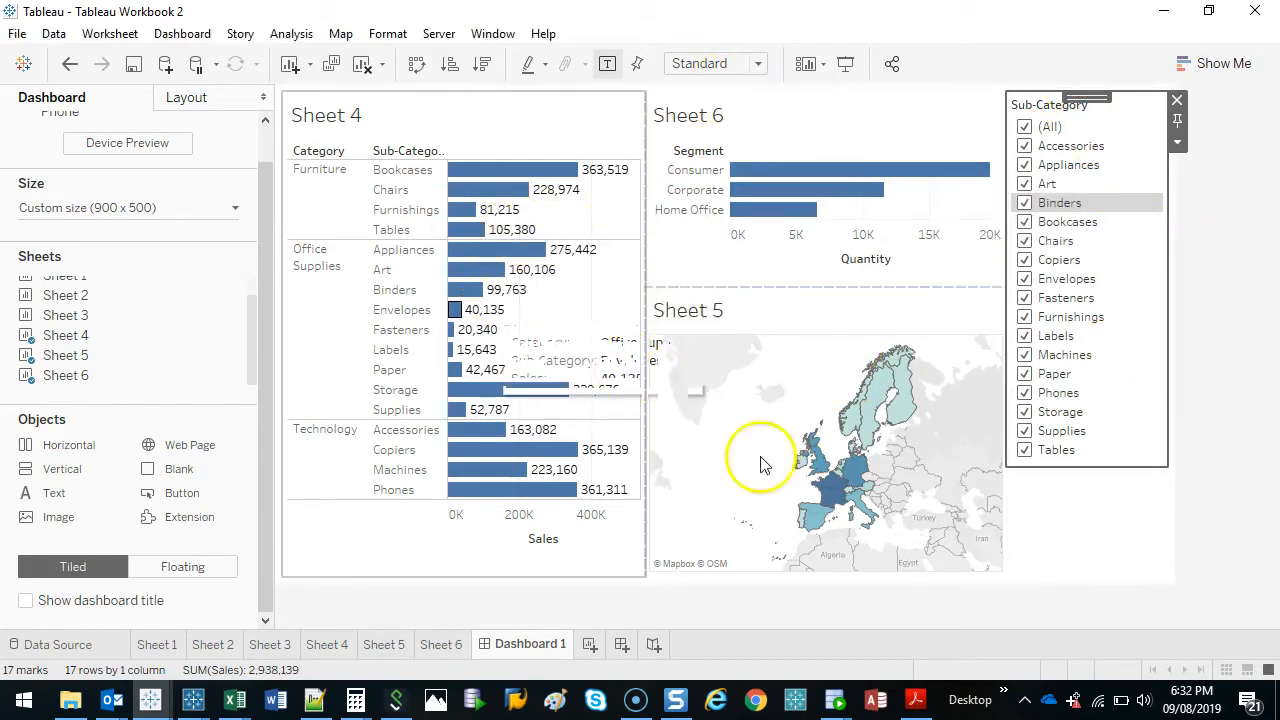
# Exclude Copiers and Envelopes in the Sub-Category filter to test its effect on all three sheets.
pyautogui.click(1026, 261)
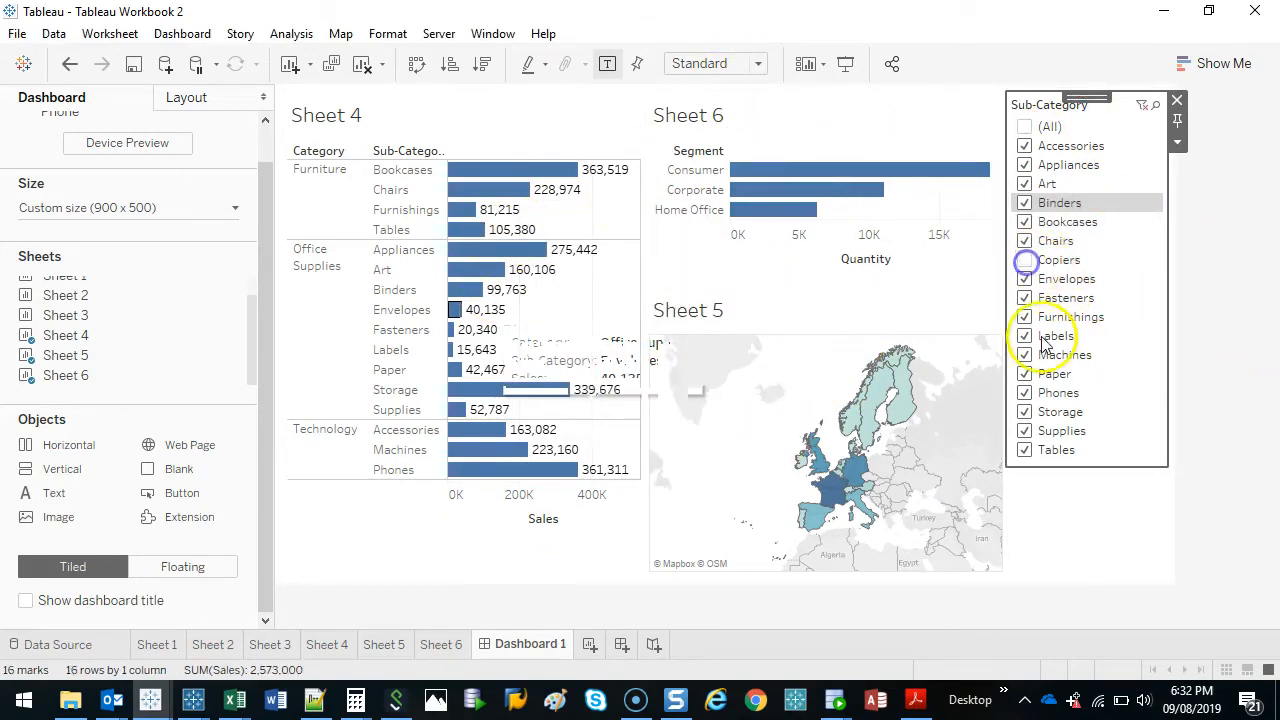
pyautogui.click(1026, 280)
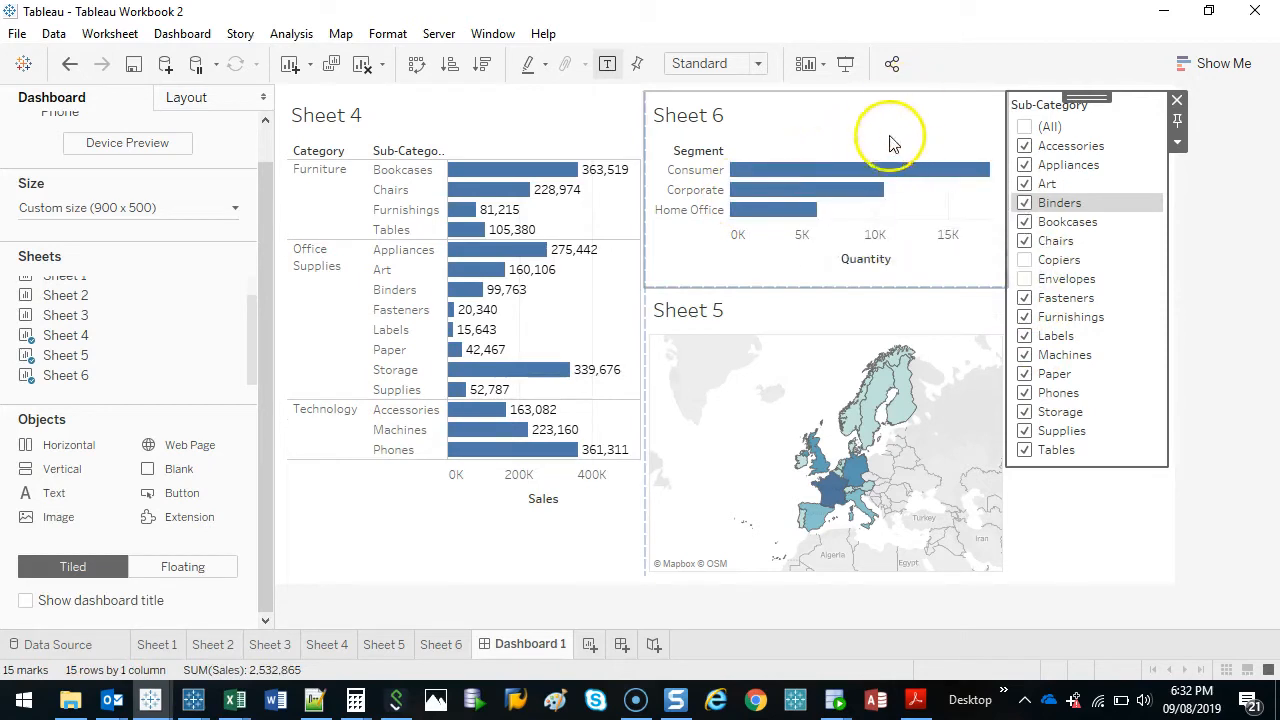
# Show mark labels on the Sheet 6 bar chart and the Sheet 5 map.
pyautogui.click(902, 118)
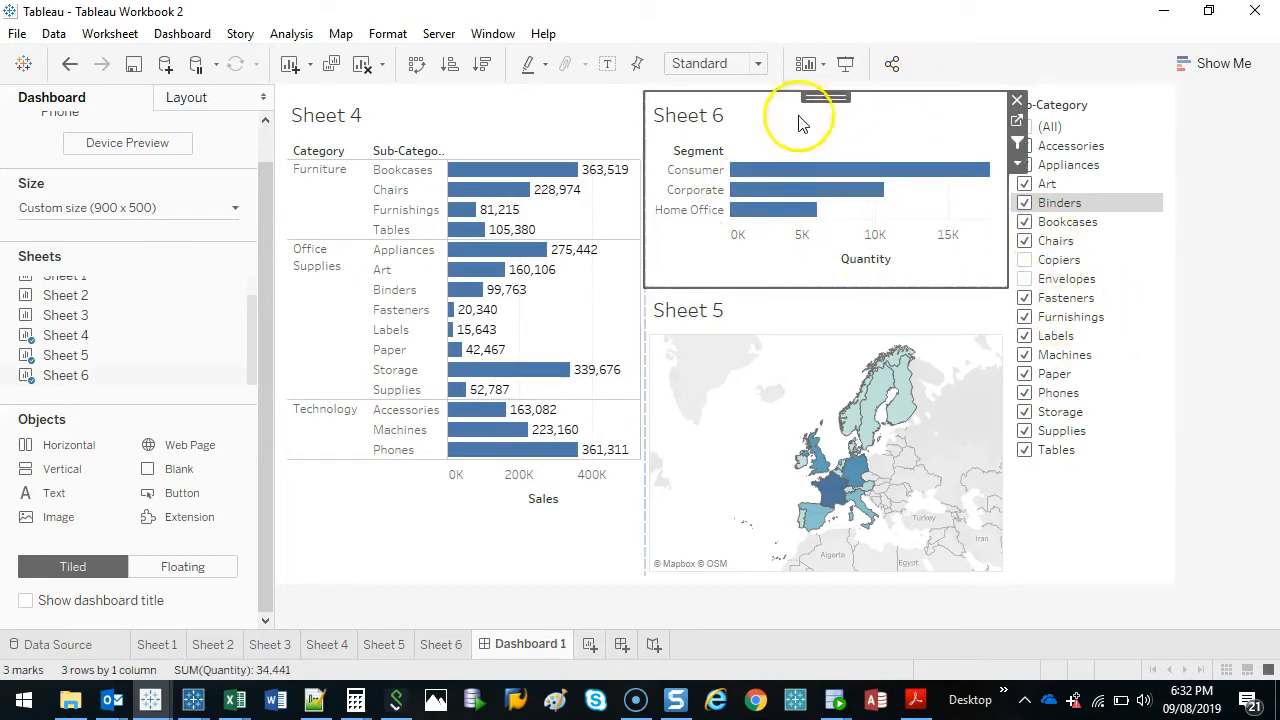
pyautogui.click(601, 65)
pyautogui.click(829, 320)
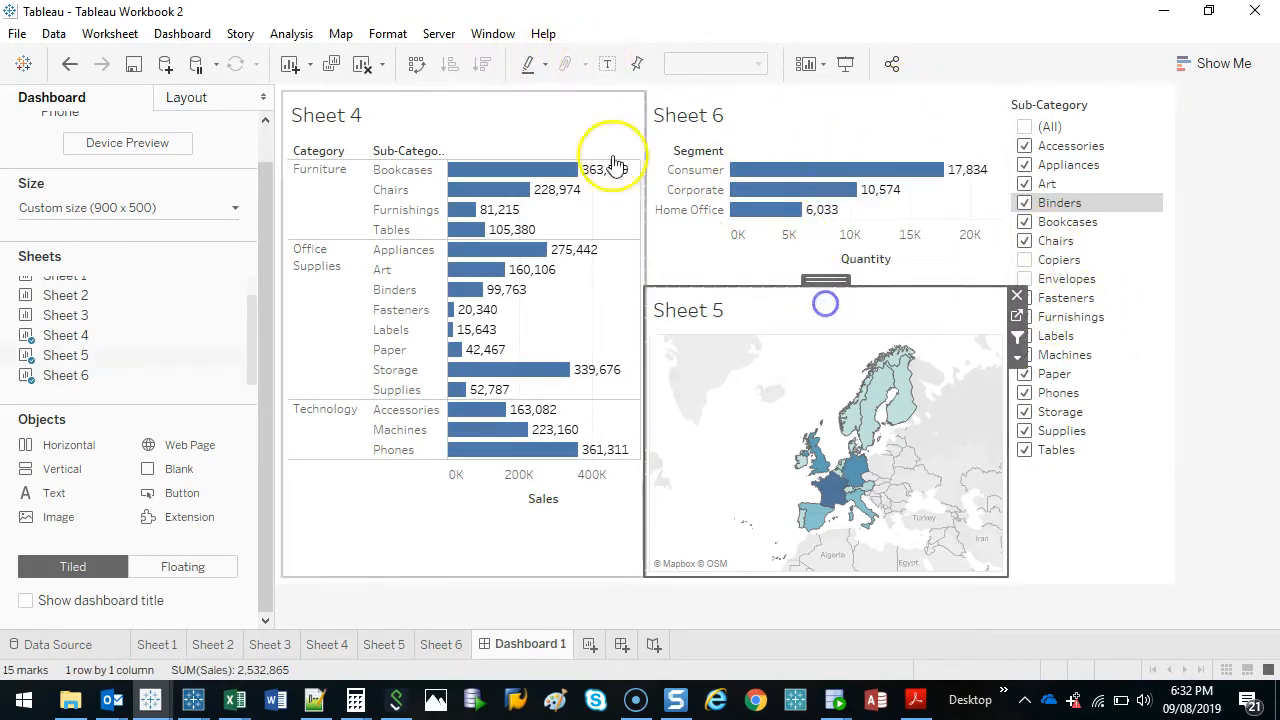
pyautogui.click(605, 62)
pyautogui.click(935, 262)
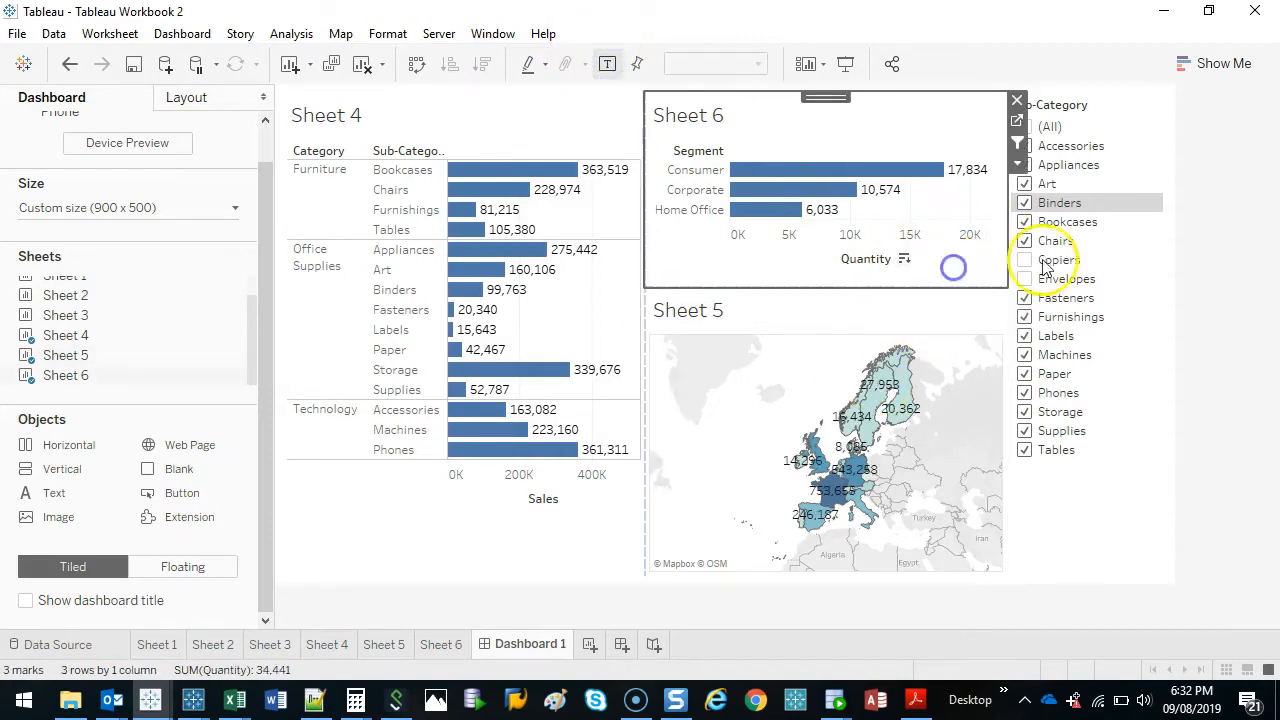
# Exclude Chairs, Bookcases, Art, Appliances, Machines, Paper, Phones and Storage in the Sub-Category filter, and restore all values.
pyautogui.click(1025, 240)
pyautogui.click(1024, 221)
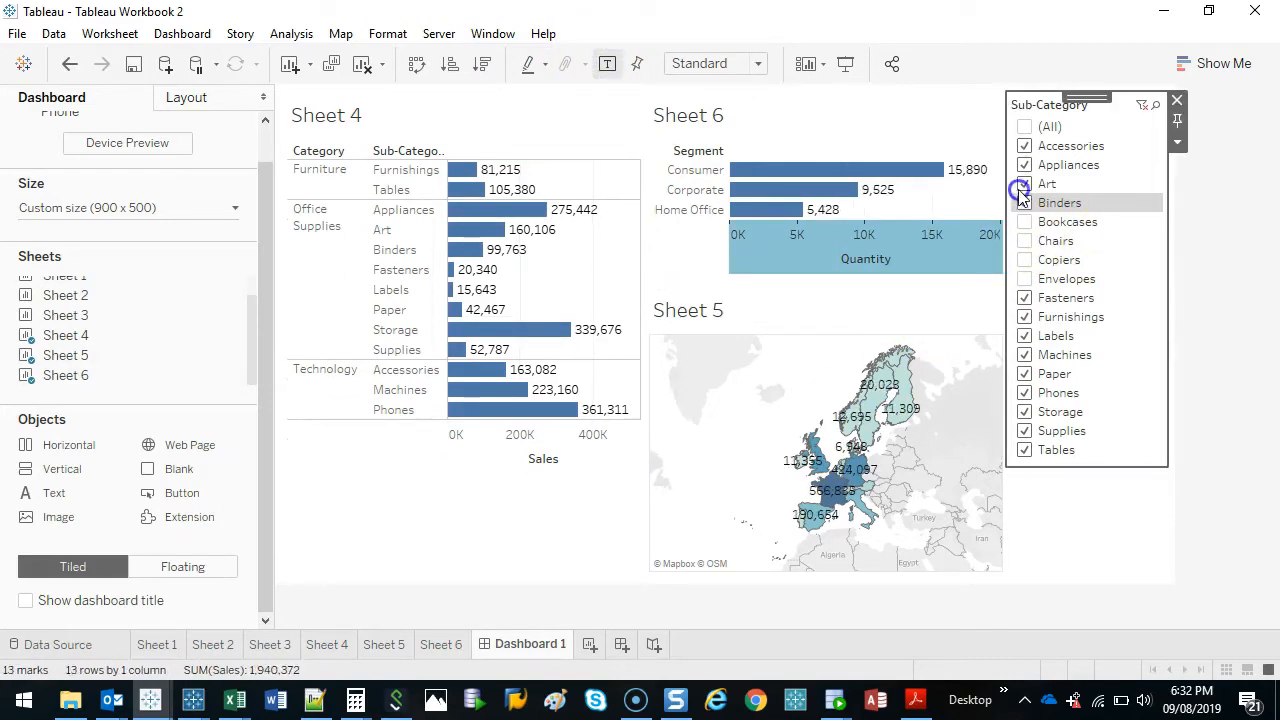
pyautogui.click(1021, 189)
pyautogui.click(1024, 164)
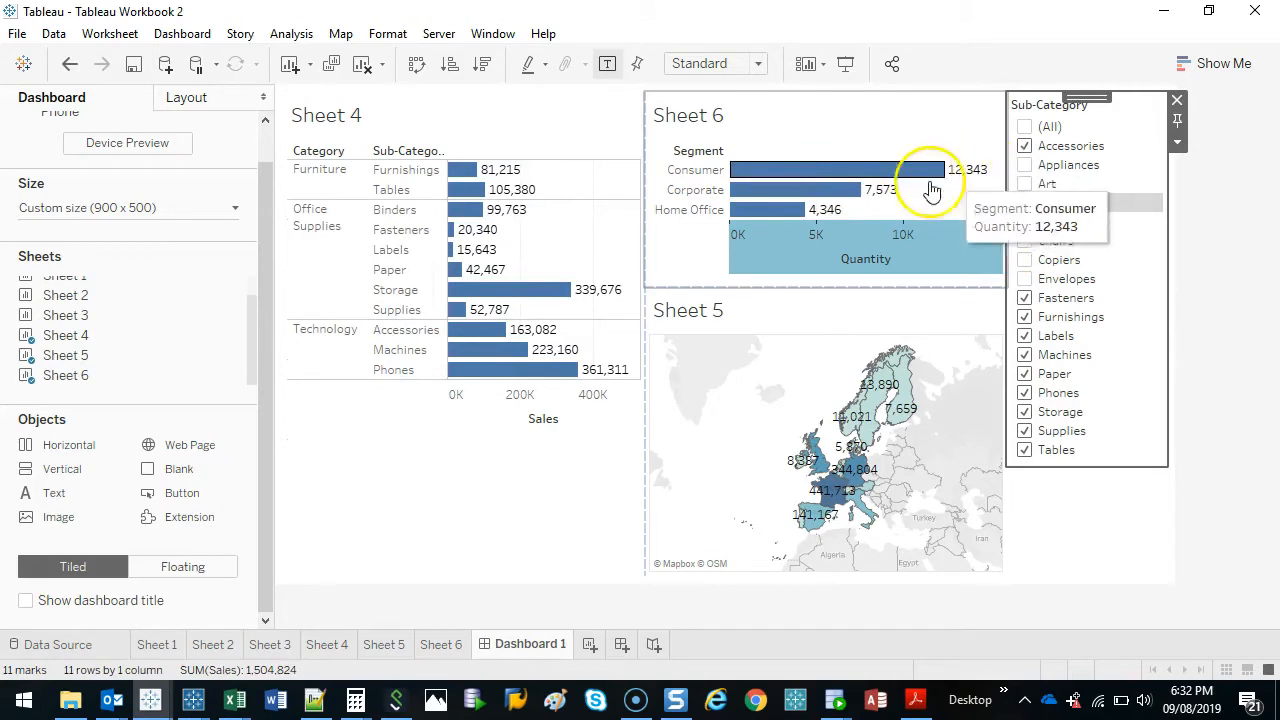
pyautogui.click(1024, 354)
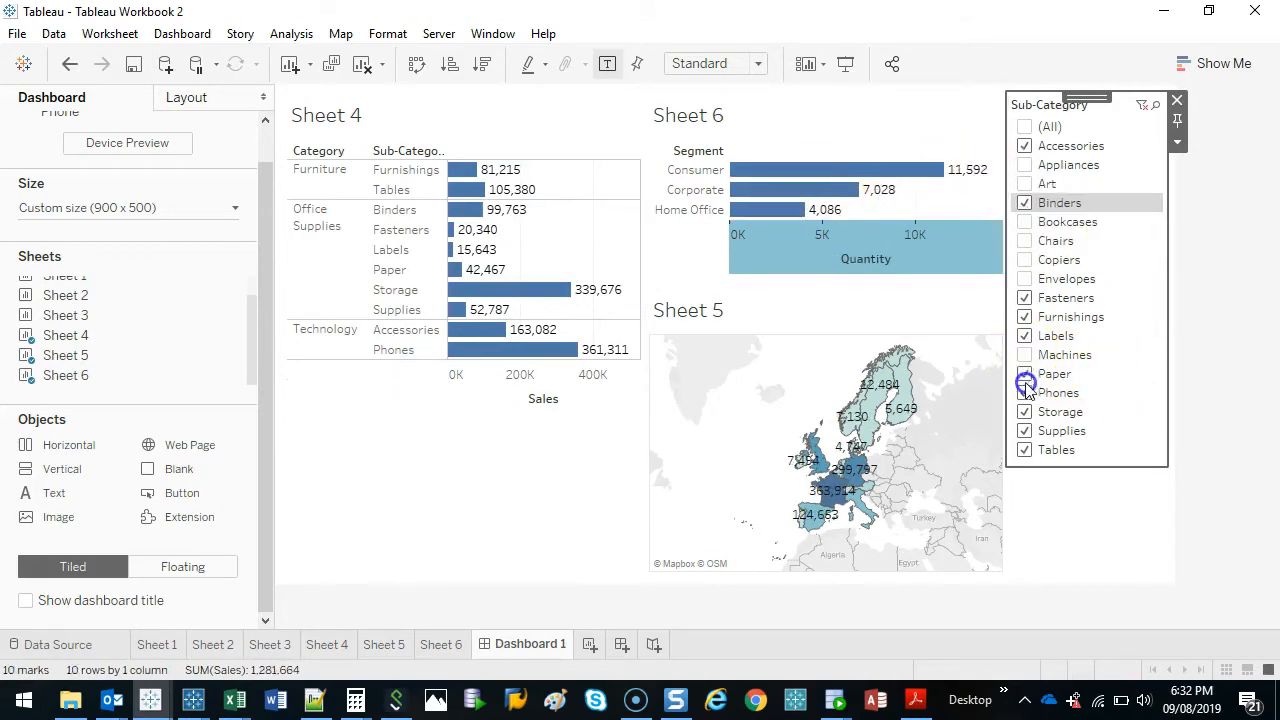
pyautogui.click(1024, 392)
pyautogui.click(1024, 411)
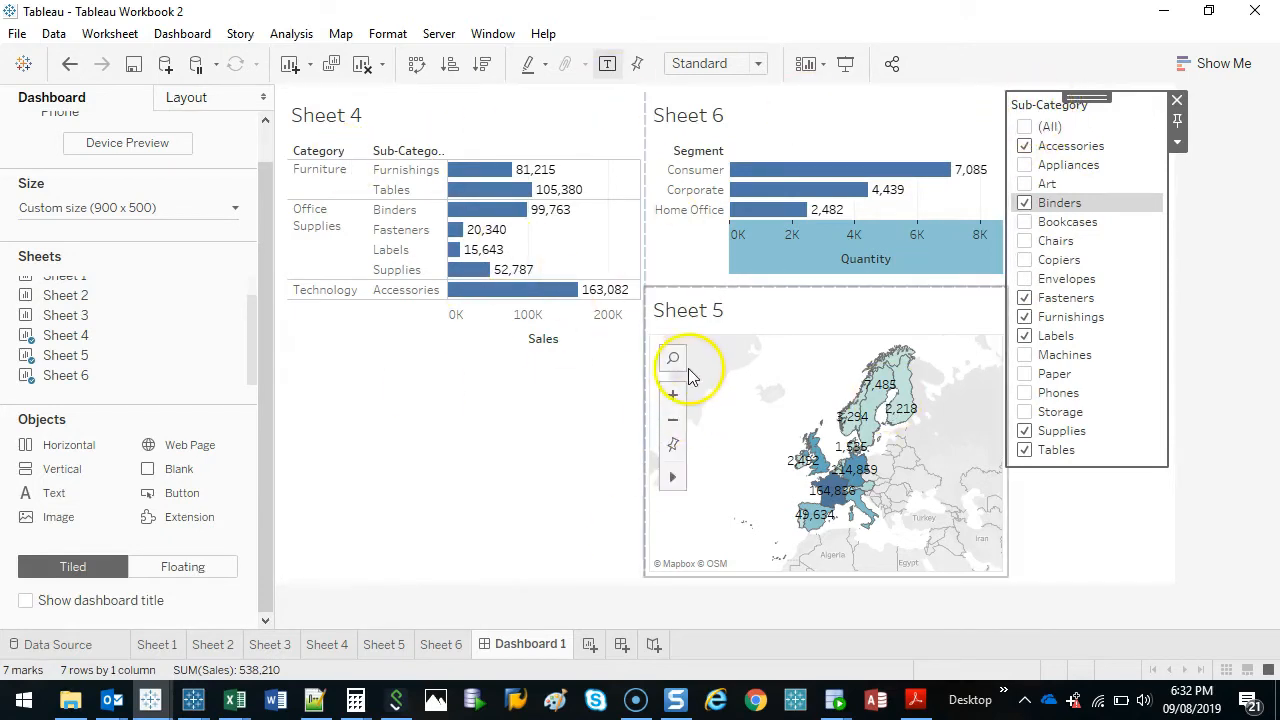
pyautogui.click(1024, 127)
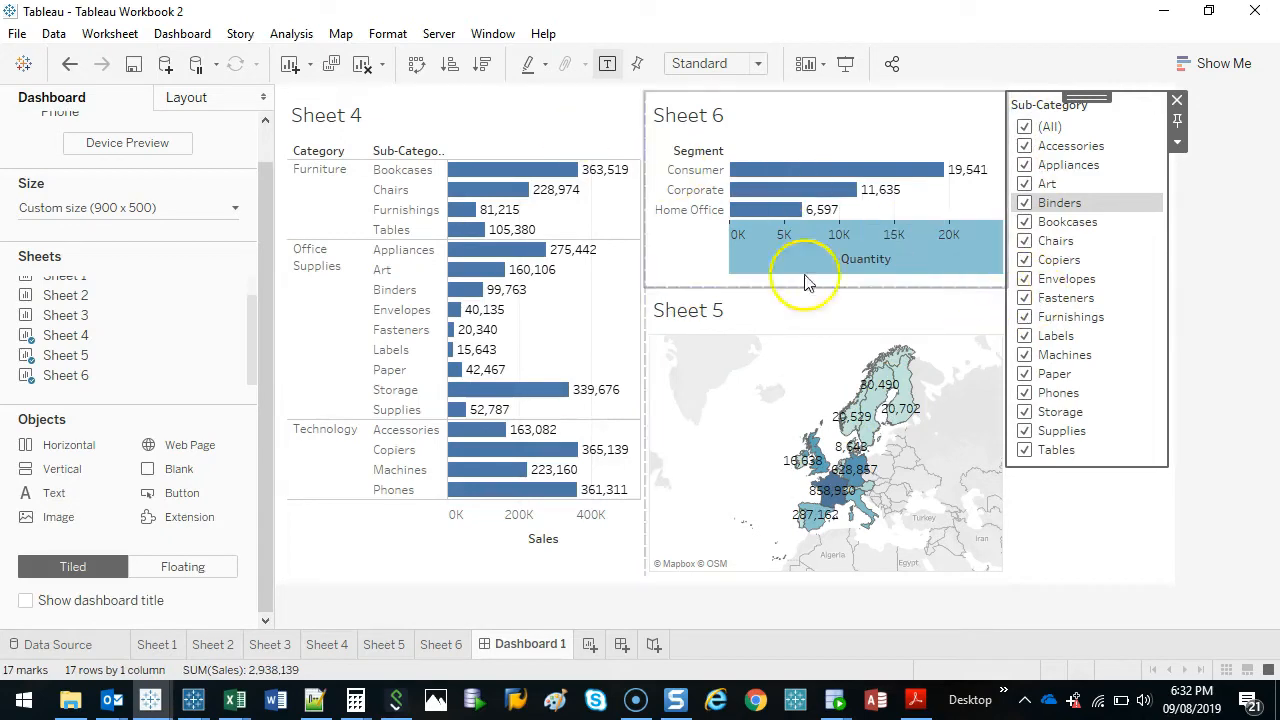
# Open the Sheet 4 worksheet from the dashboard and add a Product Name filter set to use all values.
pyautogui.click(540, 113)
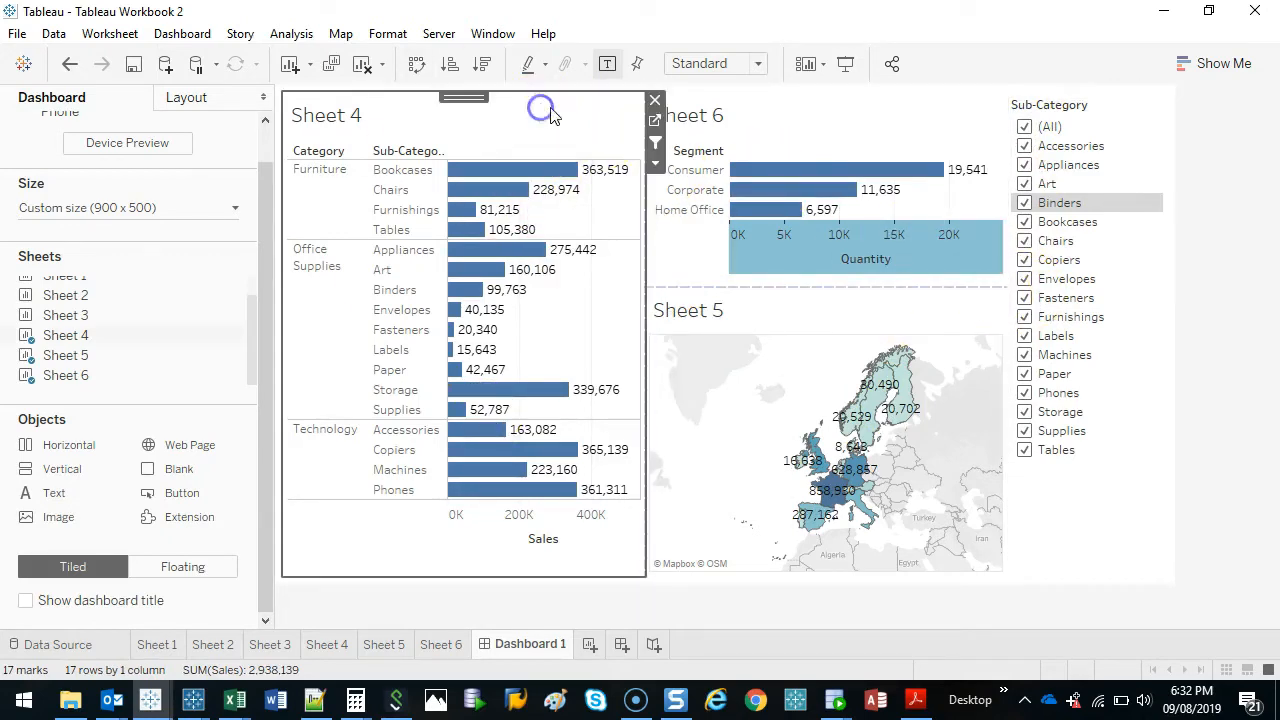
pyautogui.click(655, 121)
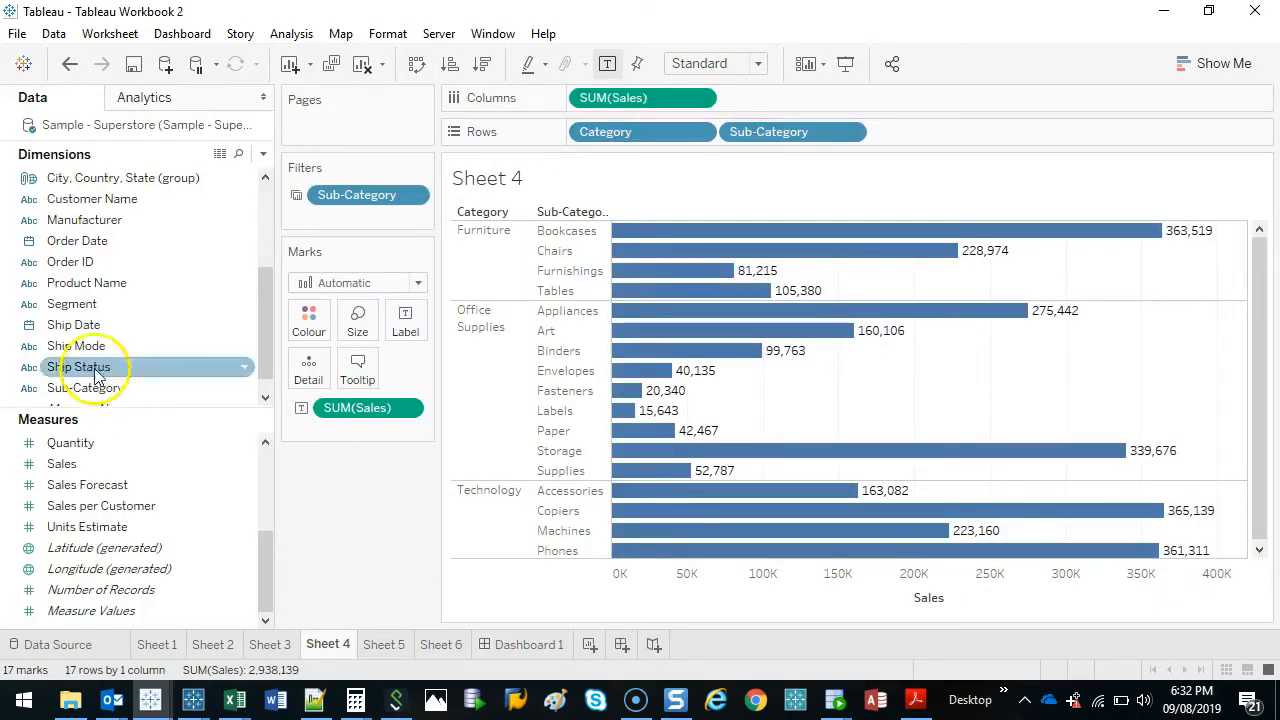
pyautogui.moveTo(258, 309); pyautogui.dragTo(270, 248)
pyautogui.moveTo(273, 228); pyautogui.dragTo(272, 338)
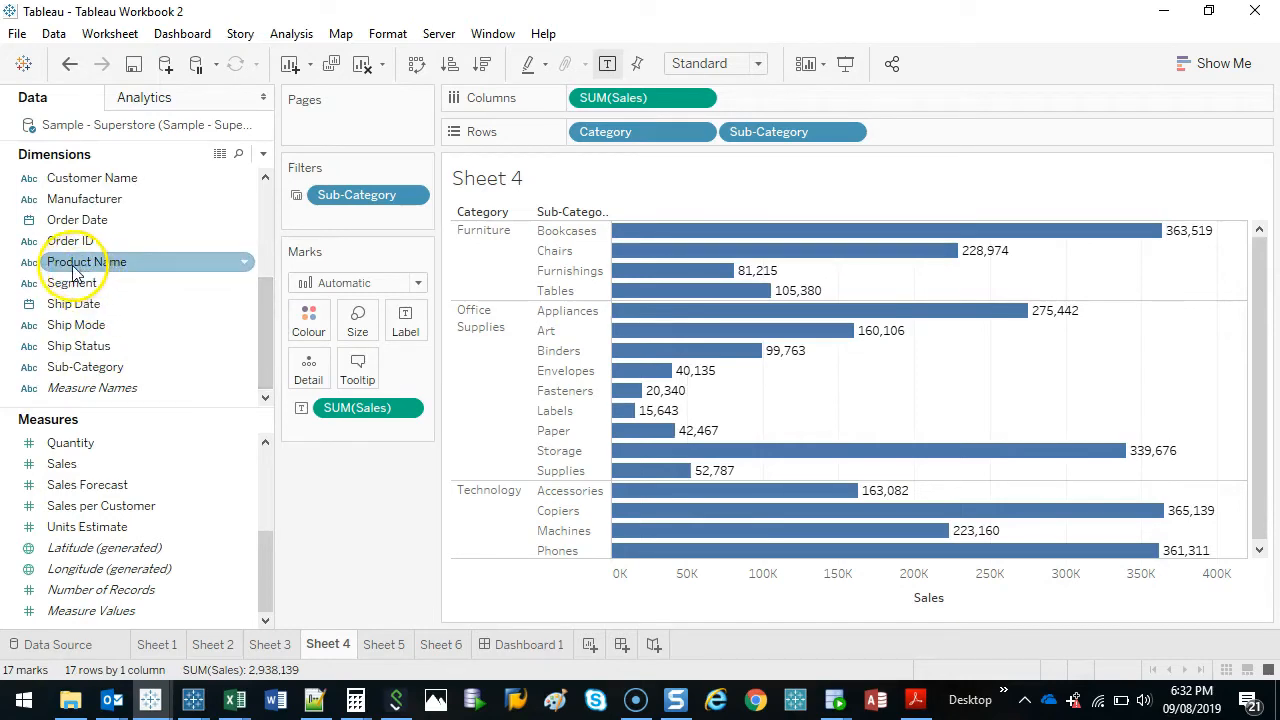
pyautogui.moveTo(74, 266); pyautogui.dragTo(327, 218)
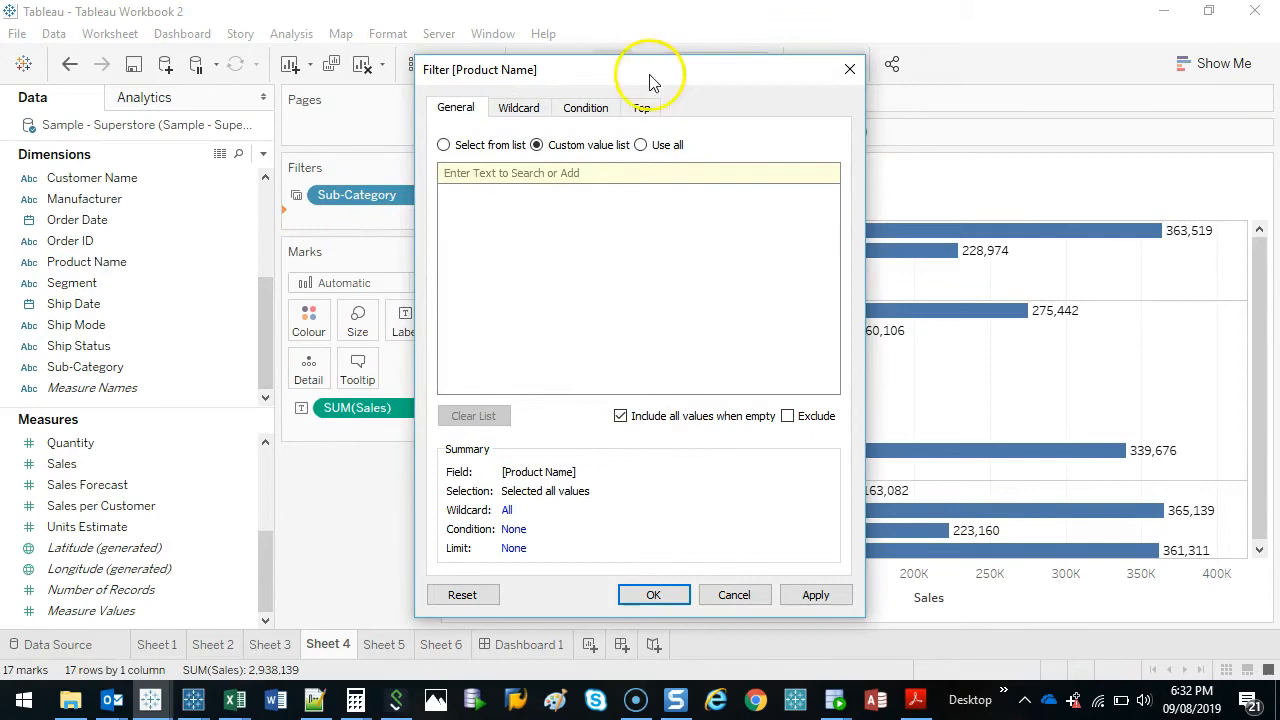
pyautogui.click(663, 145)
pyautogui.click(665, 600)
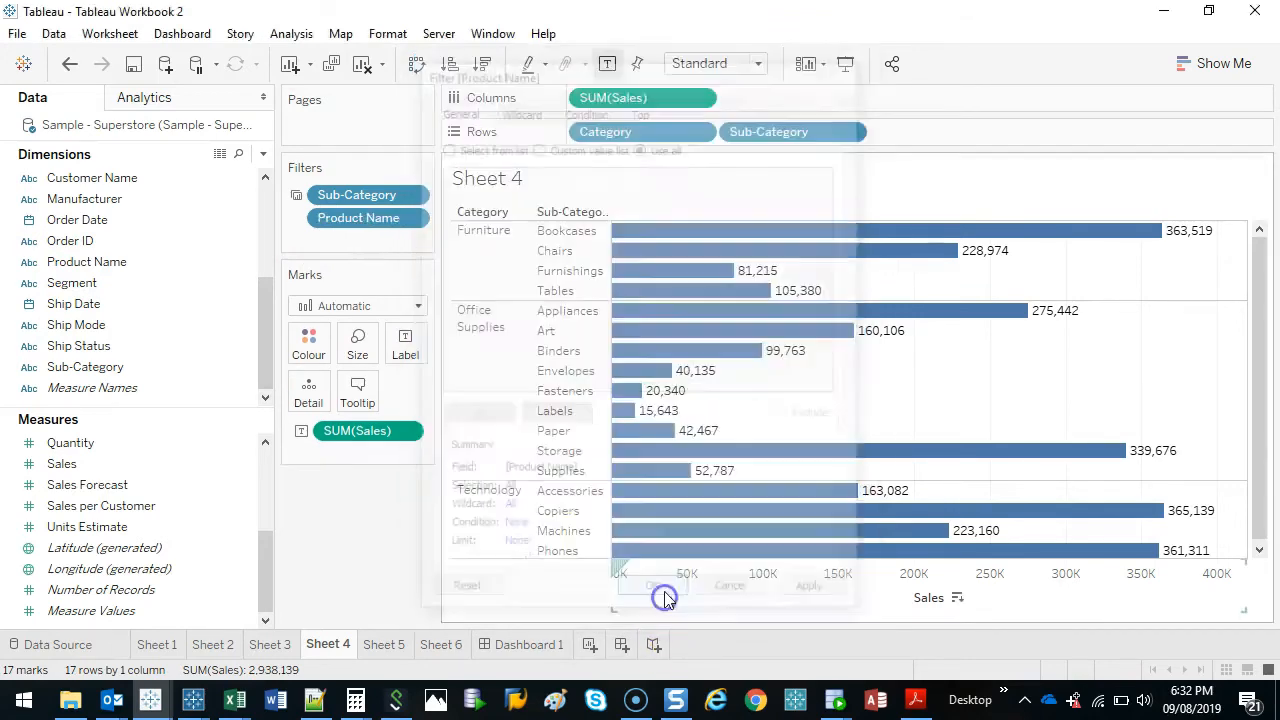
# Return to Dashboard 1 and show the Product Name filter for Sheet 4.
pyautogui.click(533, 645)
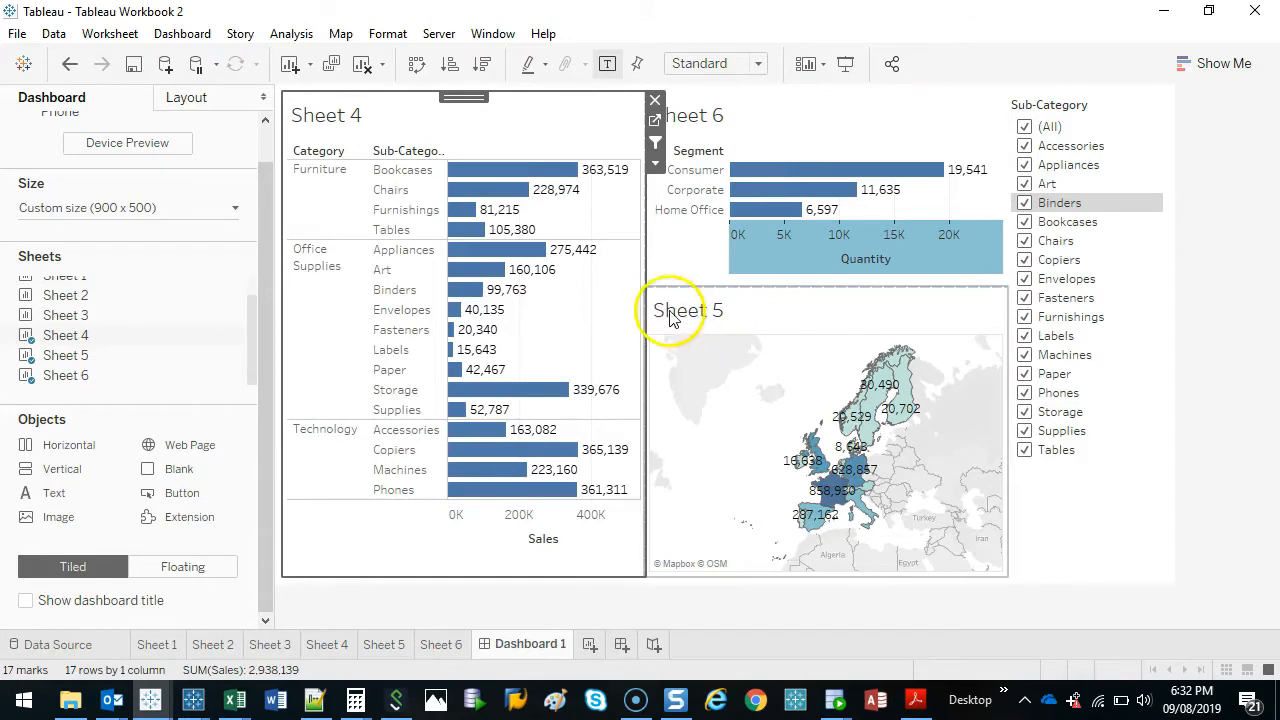
pyautogui.rightClick(563, 120)
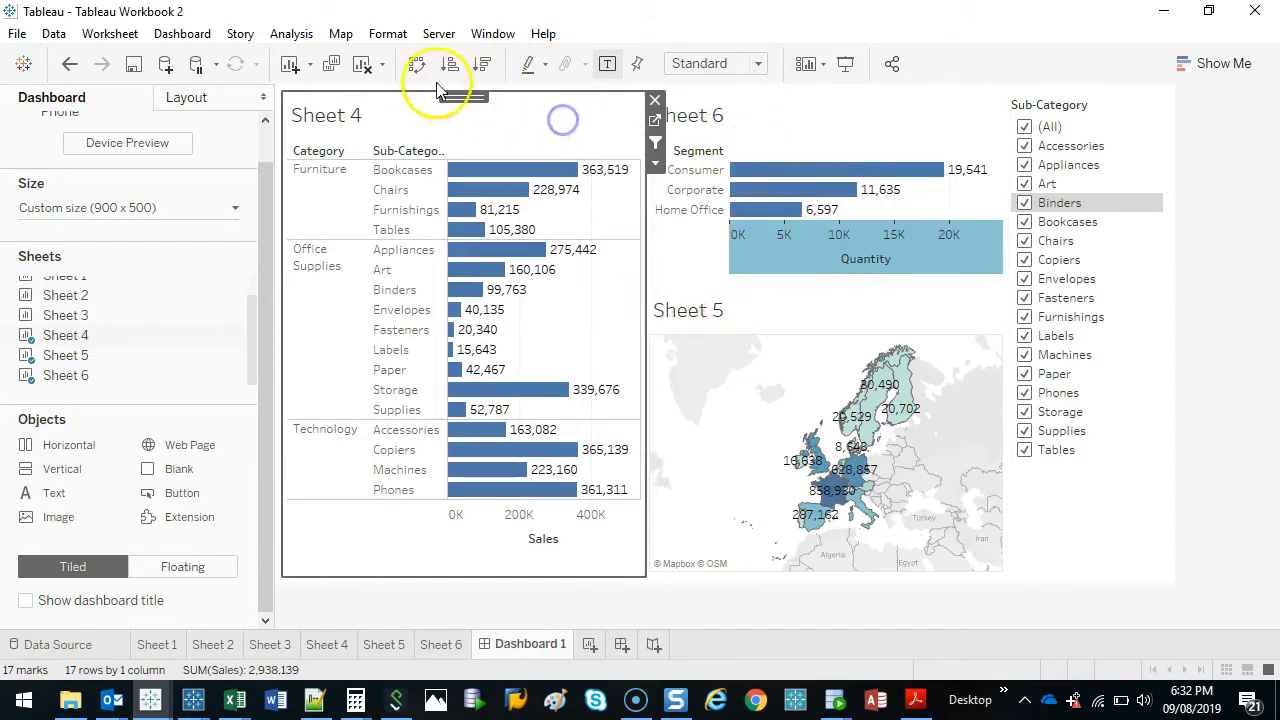
pyautogui.click(291, 34)
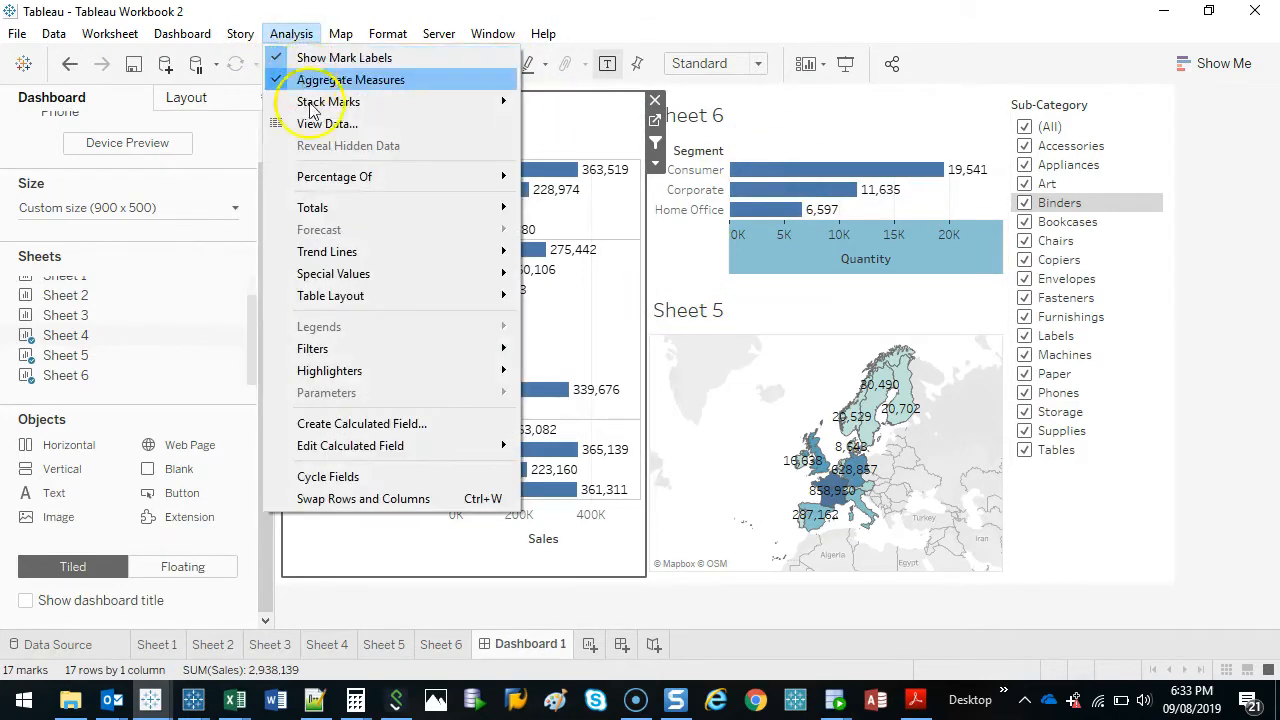
pyautogui.click(370, 347)
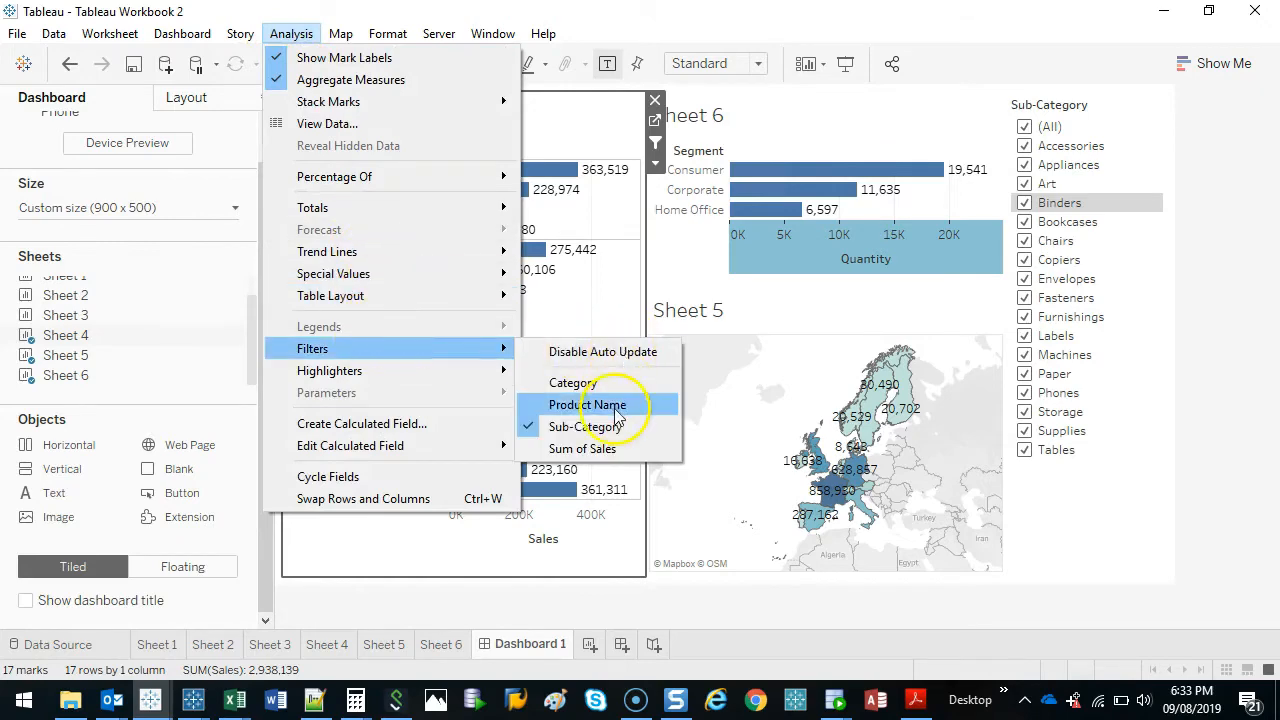
pyautogui.click(585, 405)
pyautogui.click(1082, 360)
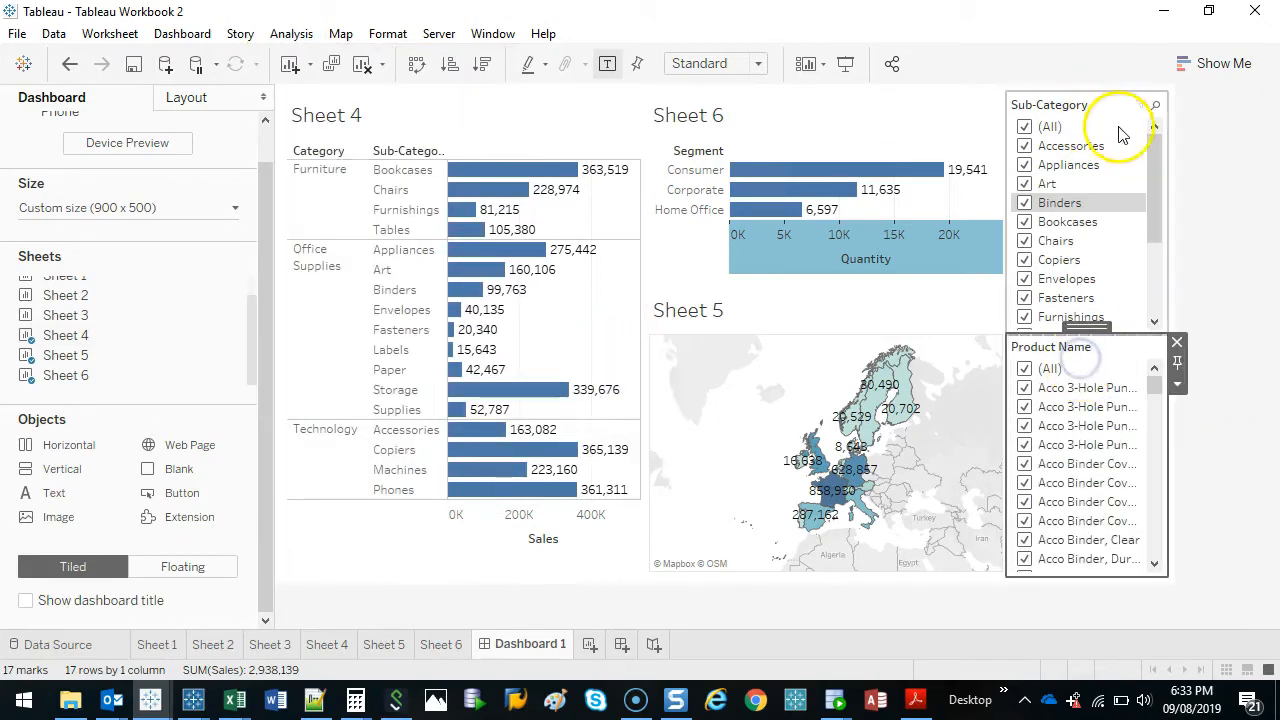
# Remove the Sub-Category filter card from the dashboard and widen the Product Name filter card.
pyautogui.click(1168, 106)
pyautogui.click(1178, 100)
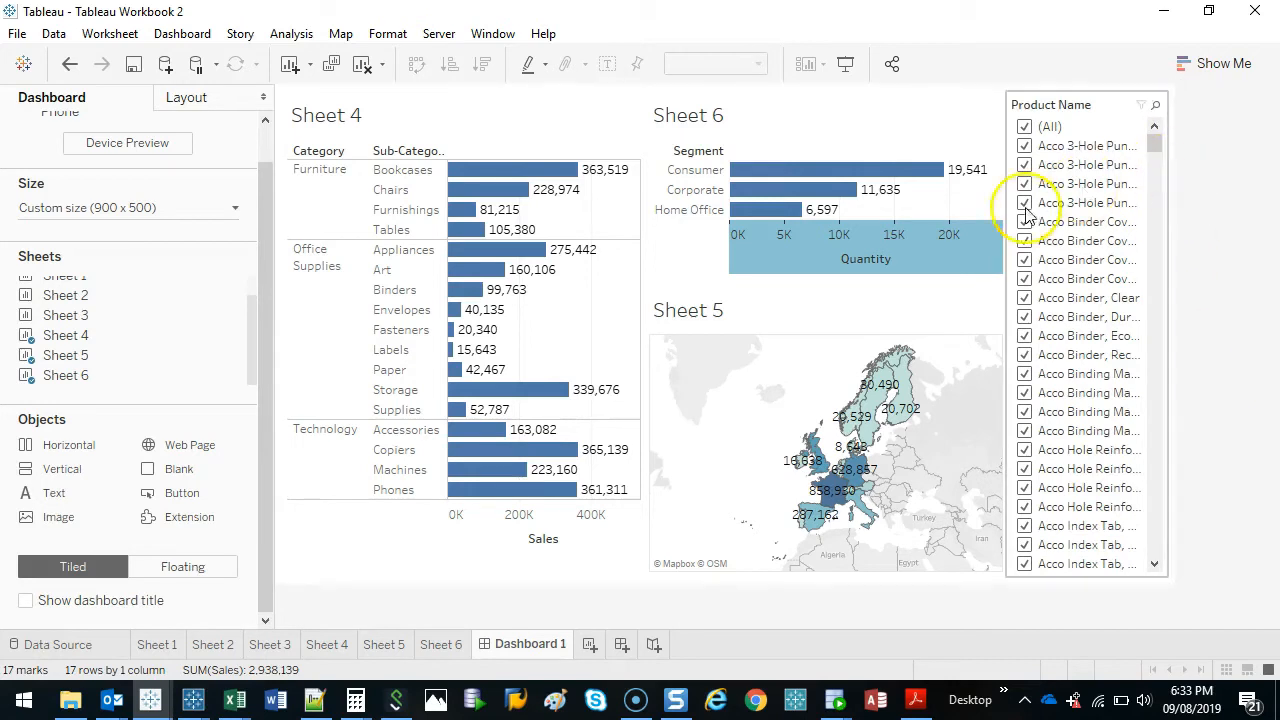
pyautogui.moveTo(1006, 206); pyautogui.dragTo(968, 212)
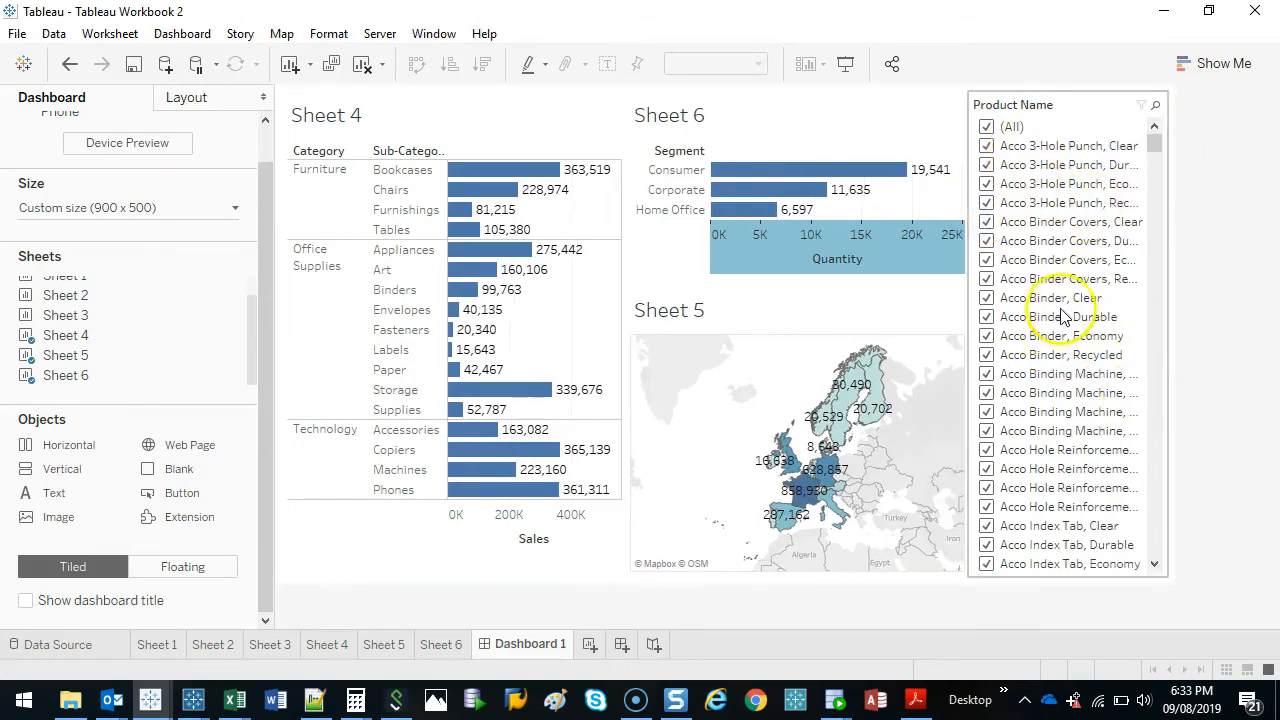
# Apply the dashboard's Product Name filter to the selected worksheets Sheet 5 and Sheet 6 in addition to Sheet 4.
pyautogui.moveTo(580, 172)
pyautogui.mouseDown()
pyautogui.moveTo(332, 465)
pyautogui.moveTo(523, 129)
pyautogui.mouseUp()
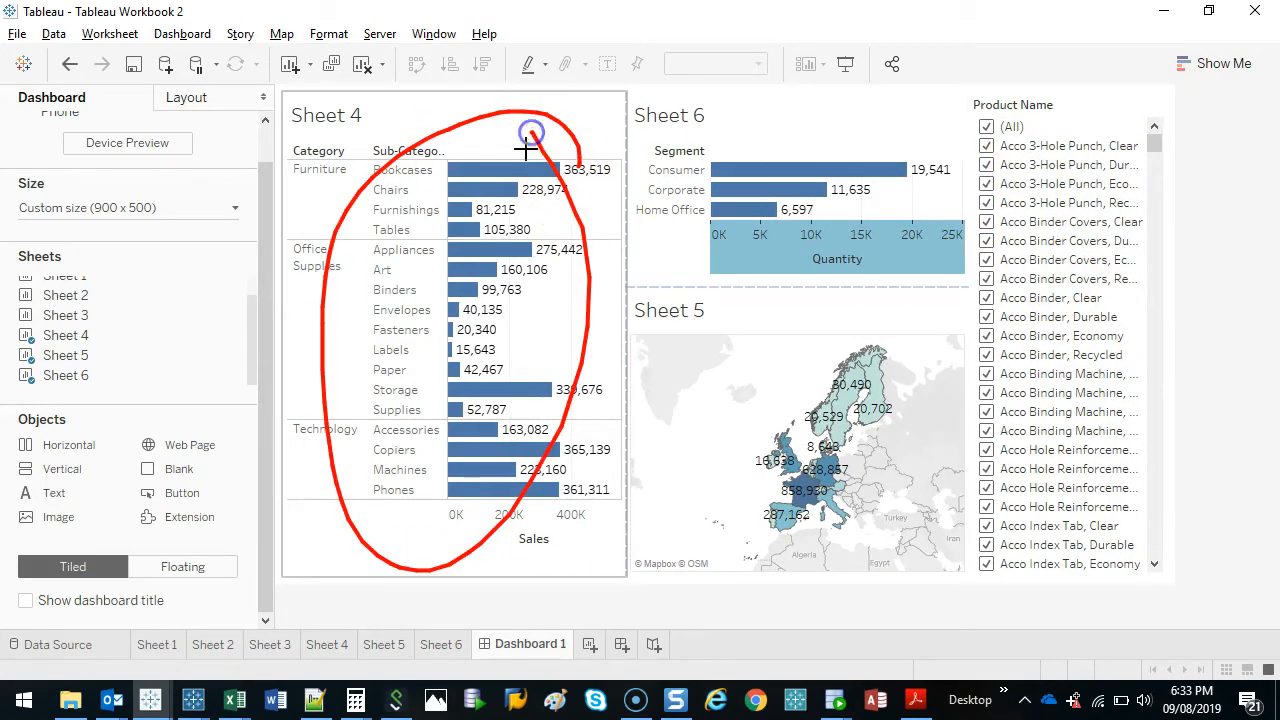
pyautogui.click(1092, 145)
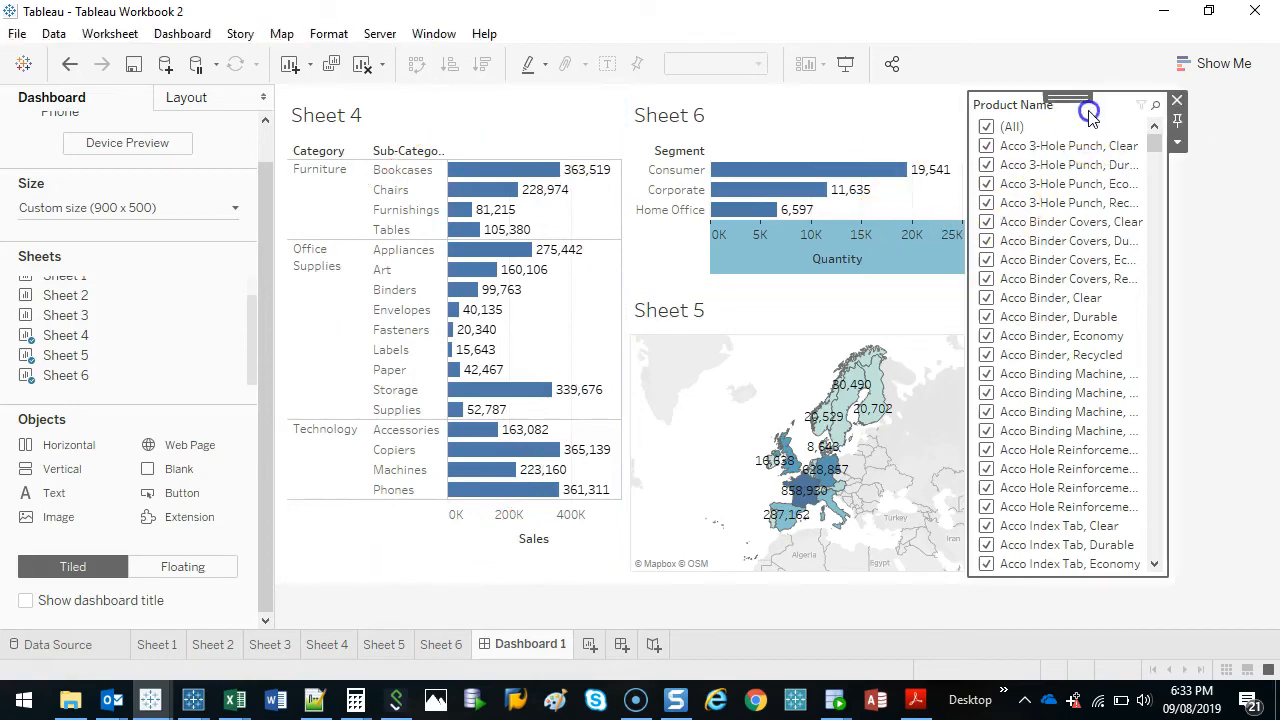
pyautogui.click(1179, 145)
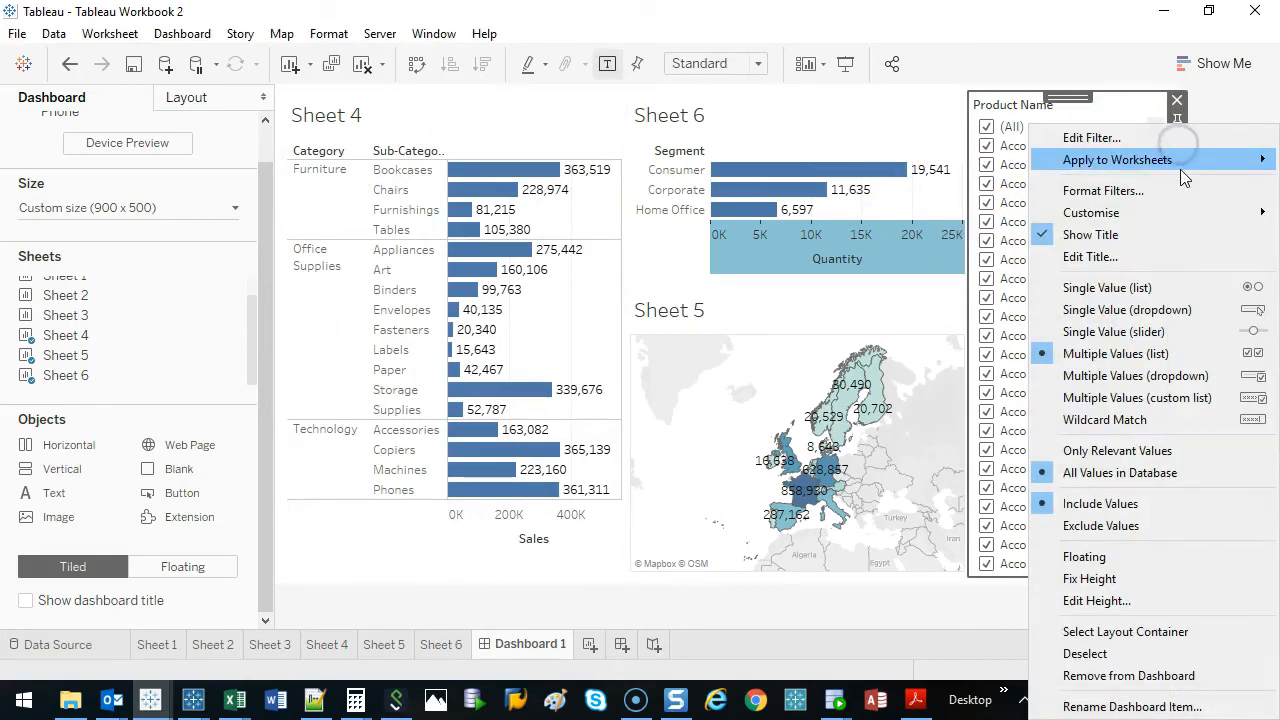
pyautogui.moveTo(1170, 158)
pyautogui.click(880, 210)
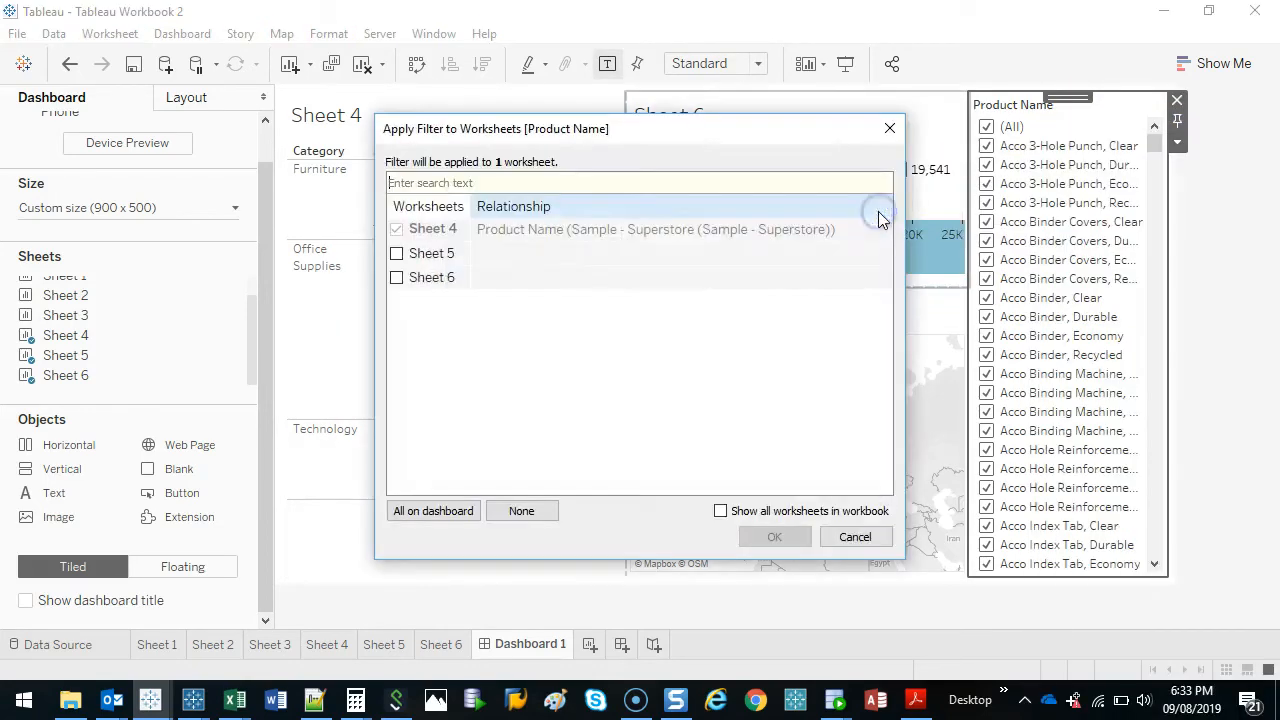
pyautogui.click(397, 254)
pyautogui.click(396, 277)
pyautogui.click(788, 545)
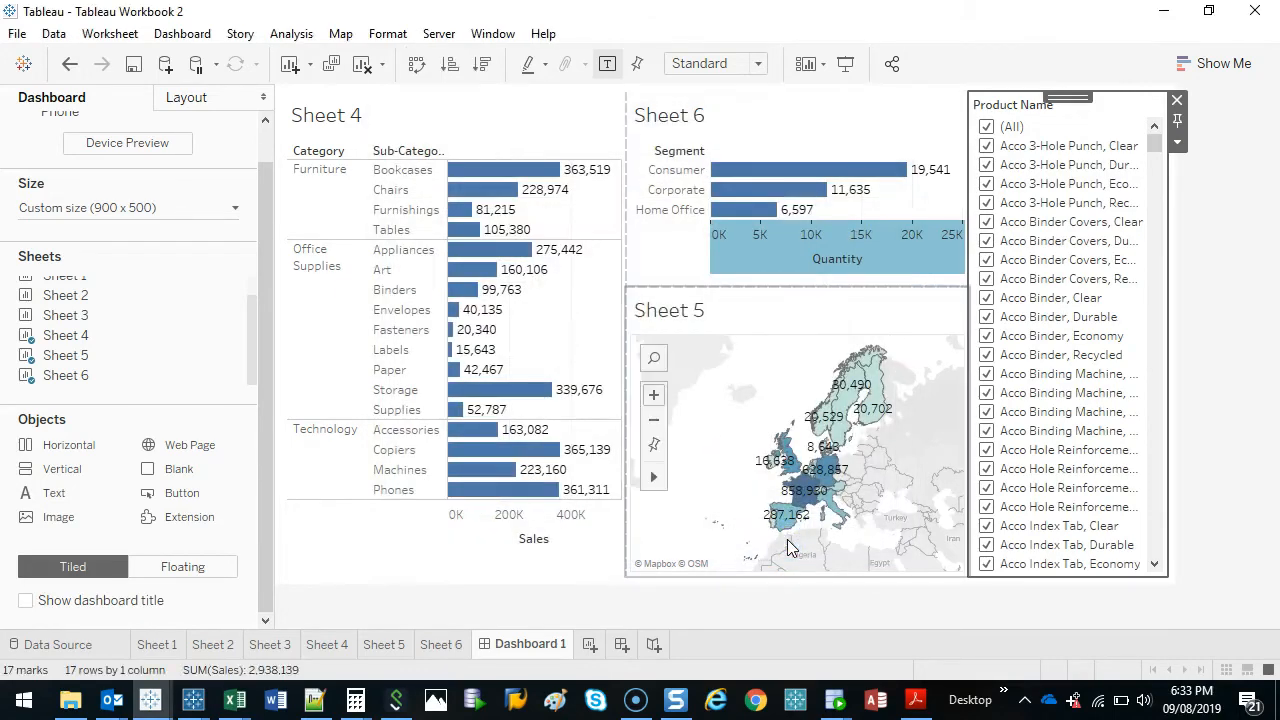
pyautogui.moveTo(1155, 146)
pyautogui.mouseDown()
pyautogui.moveTo(1154, 157)
pyautogui.moveTo(1155, 140)
pyautogui.mouseUp()
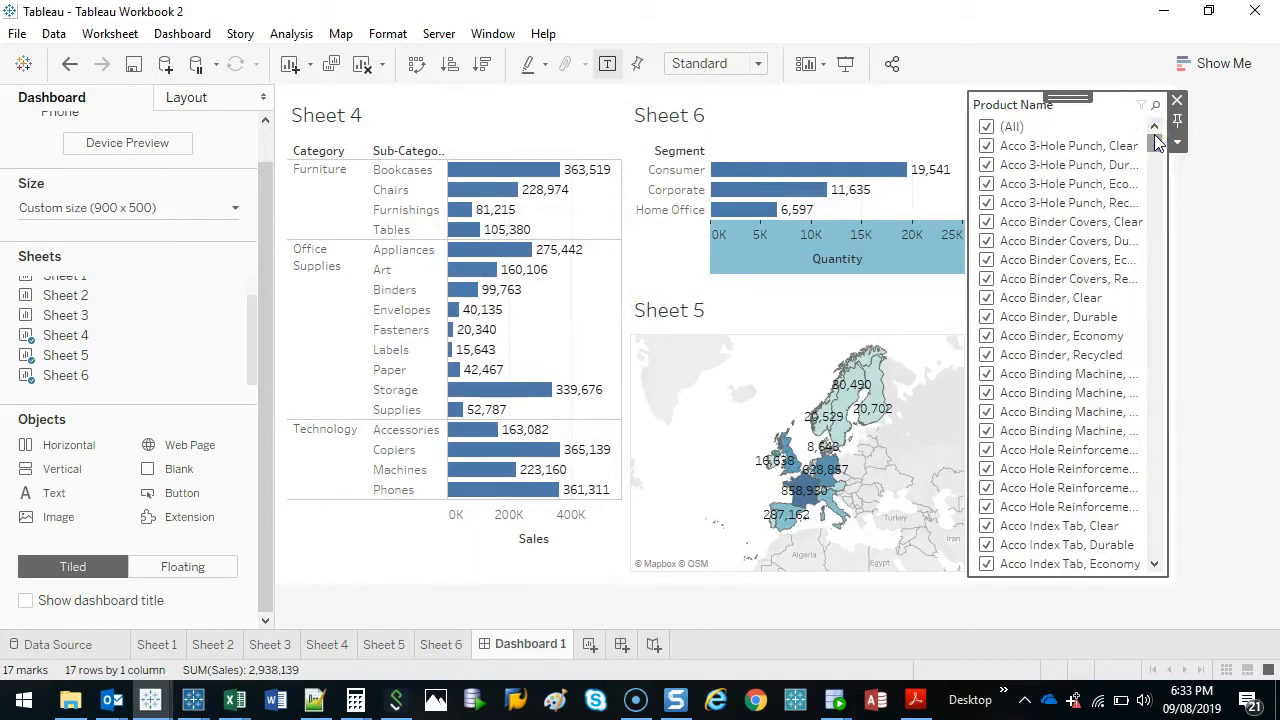
# Open the Sheet 4 and Sheet 5 worksheets and examine the shared Sub-Category and Product Name filters on each.
pyautogui.click(493, 129)
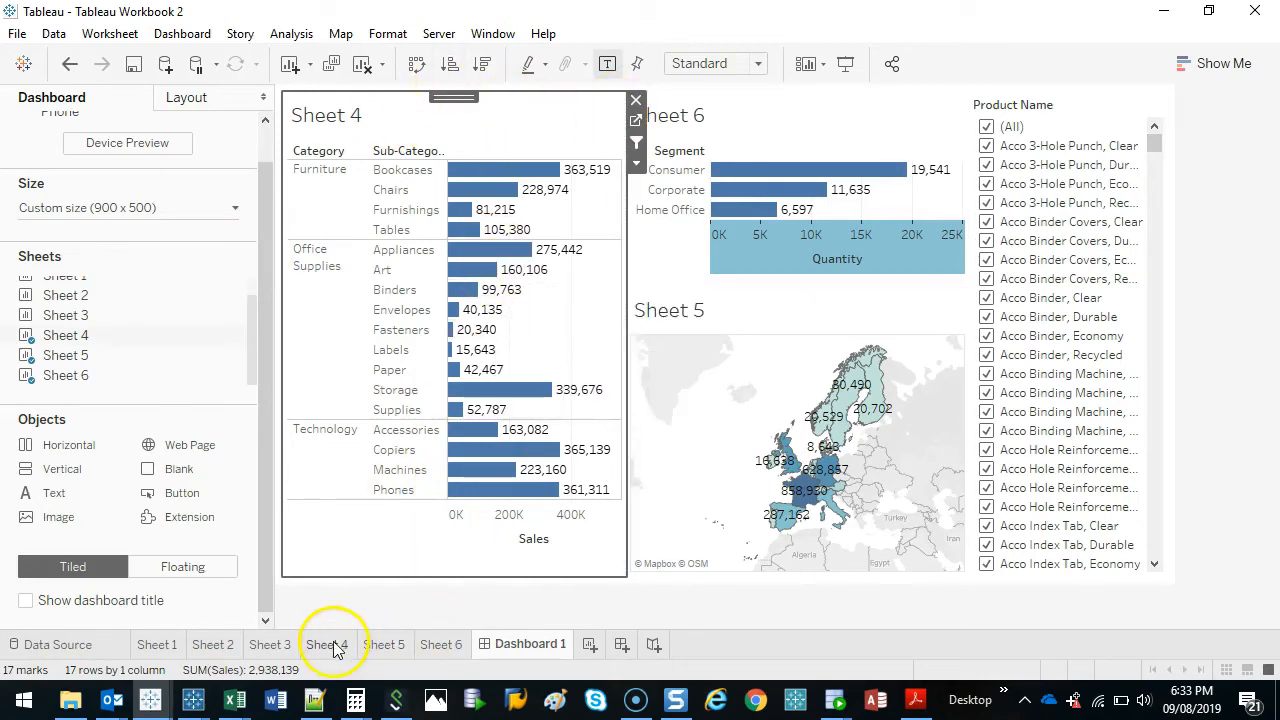
pyautogui.click(636, 122)
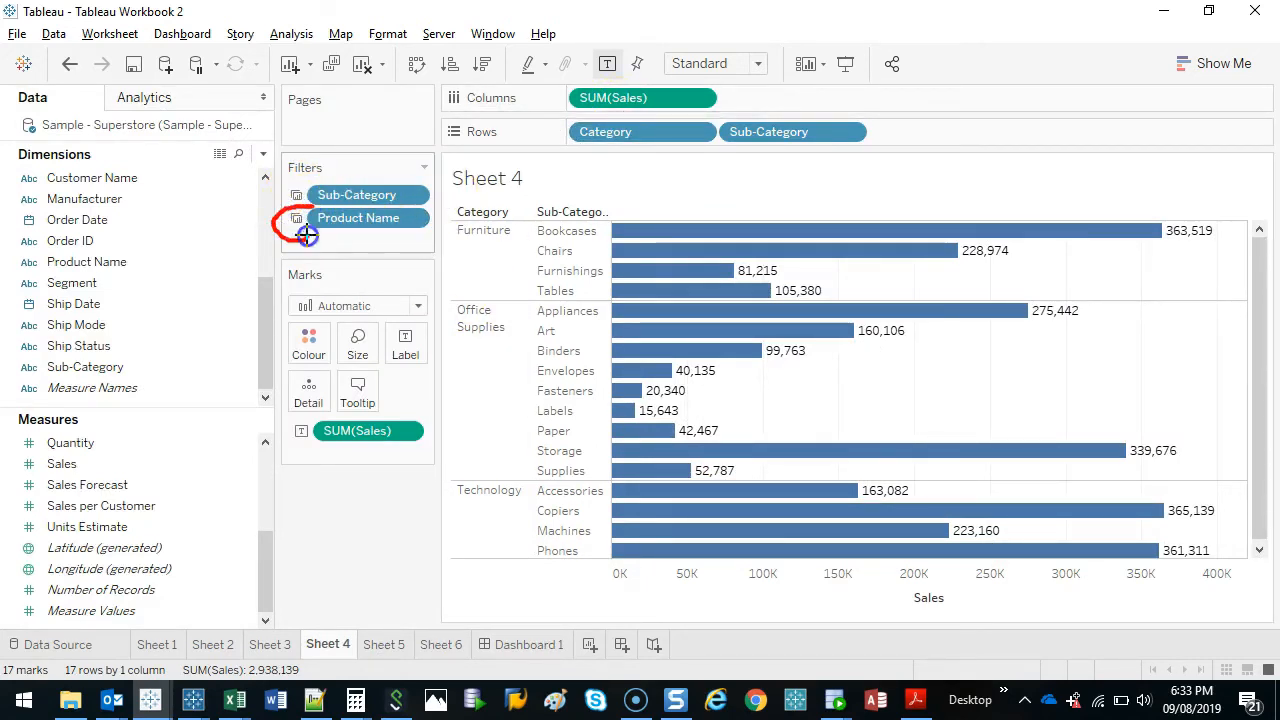
pyautogui.moveTo(307, 235)
pyautogui.mouseDown()
pyautogui.moveTo(301, 203)
pyautogui.moveTo(281, 207)
pyautogui.mouseUp()
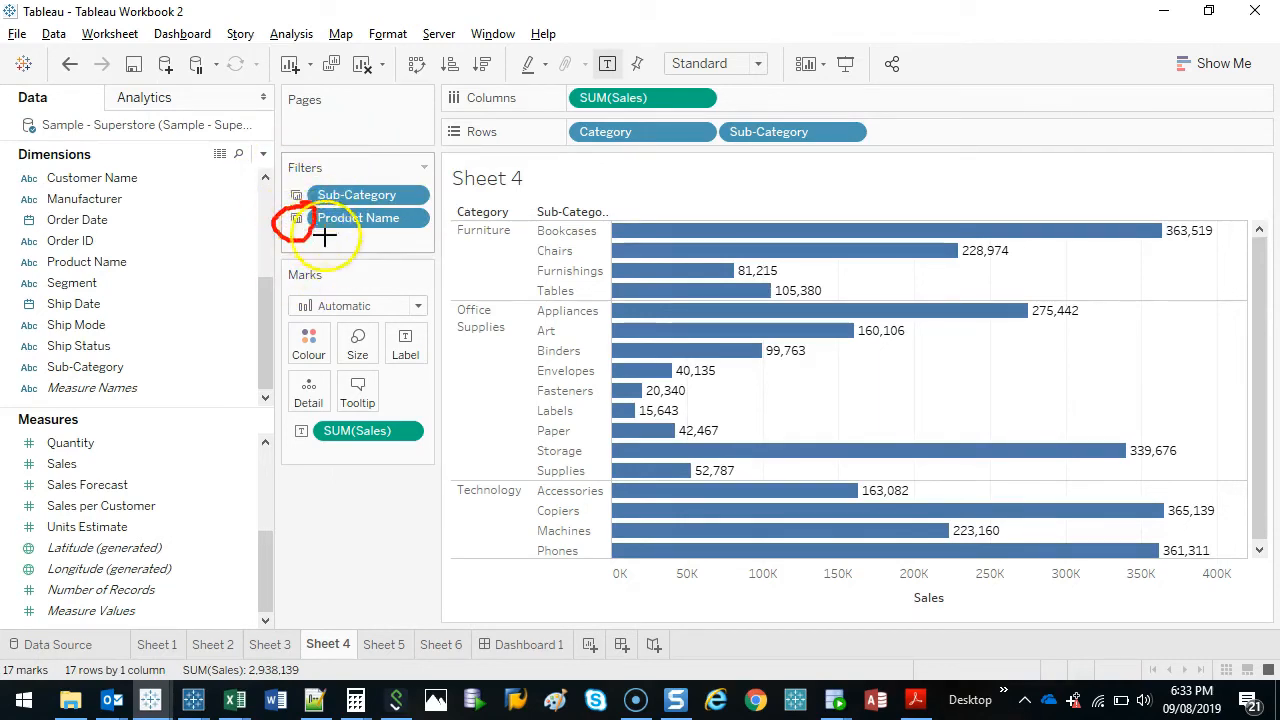
pyautogui.press('Escape')
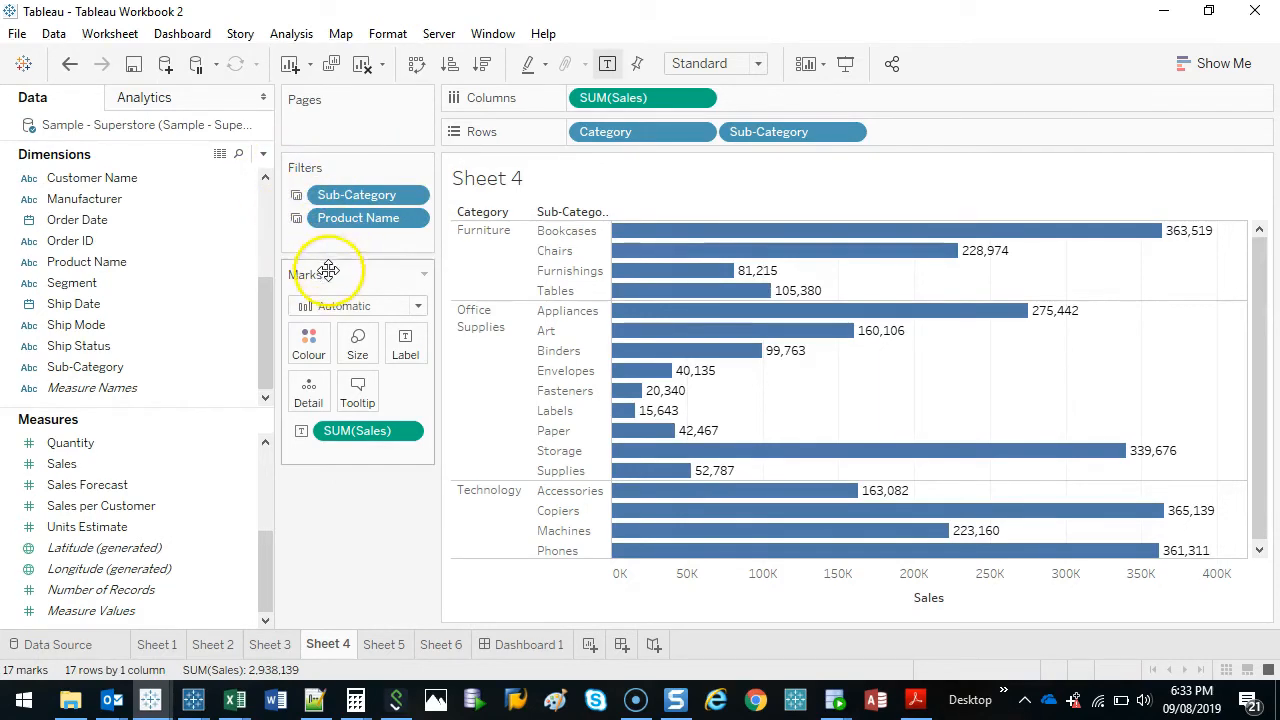
pyautogui.click(396, 646)
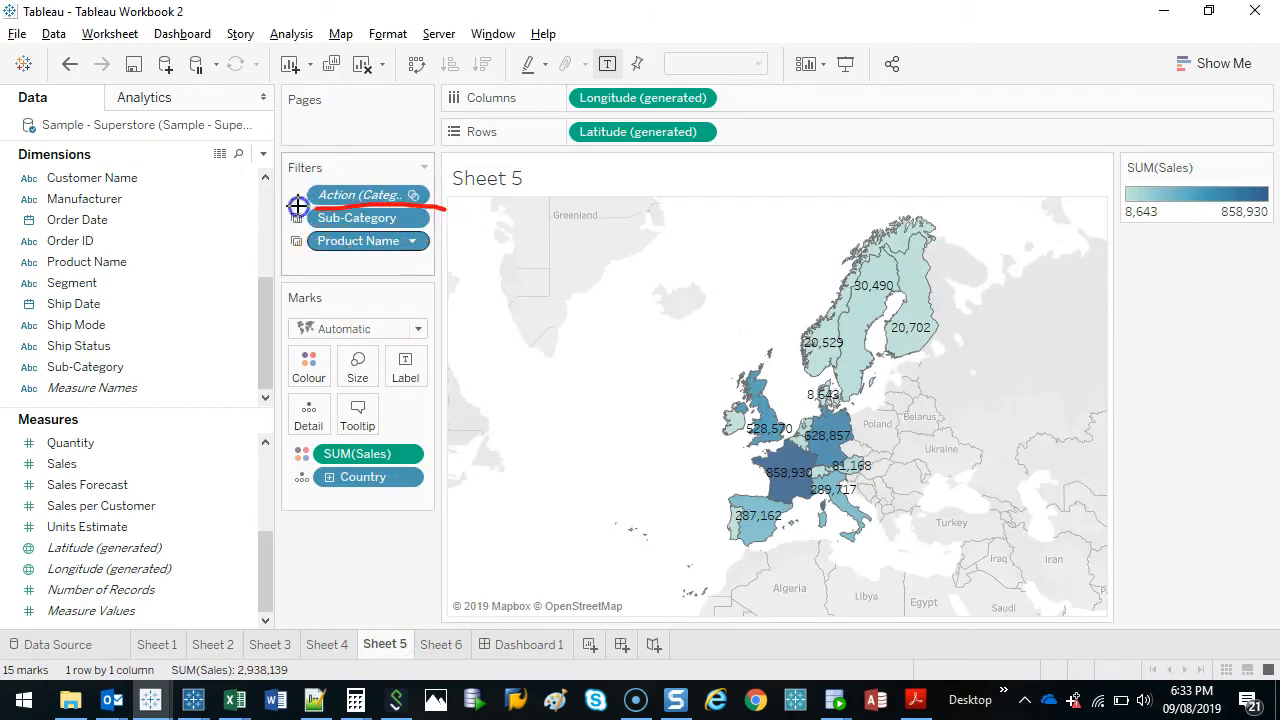
pyautogui.moveTo(298, 206)
pyautogui.mouseDown()
pyautogui.moveTo(366, 263)
pyautogui.moveTo(423, 190)
pyautogui.mouseUp()
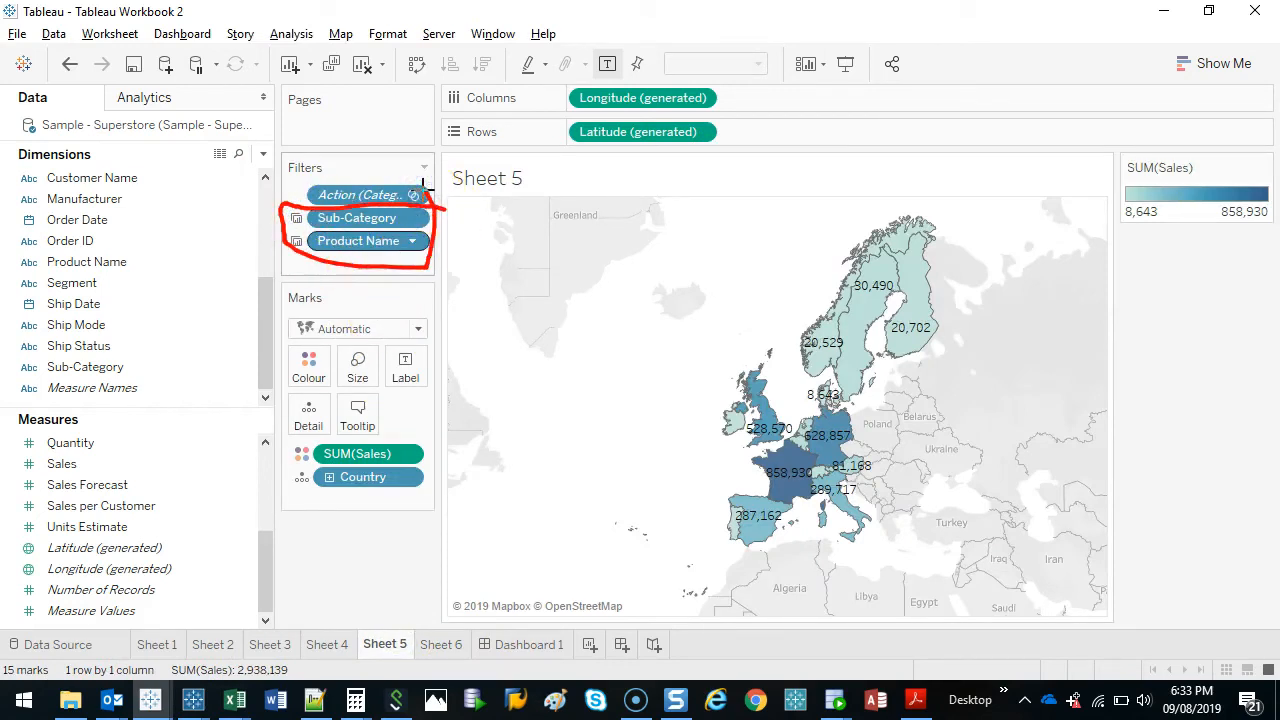
pyautogui.press('Escape')
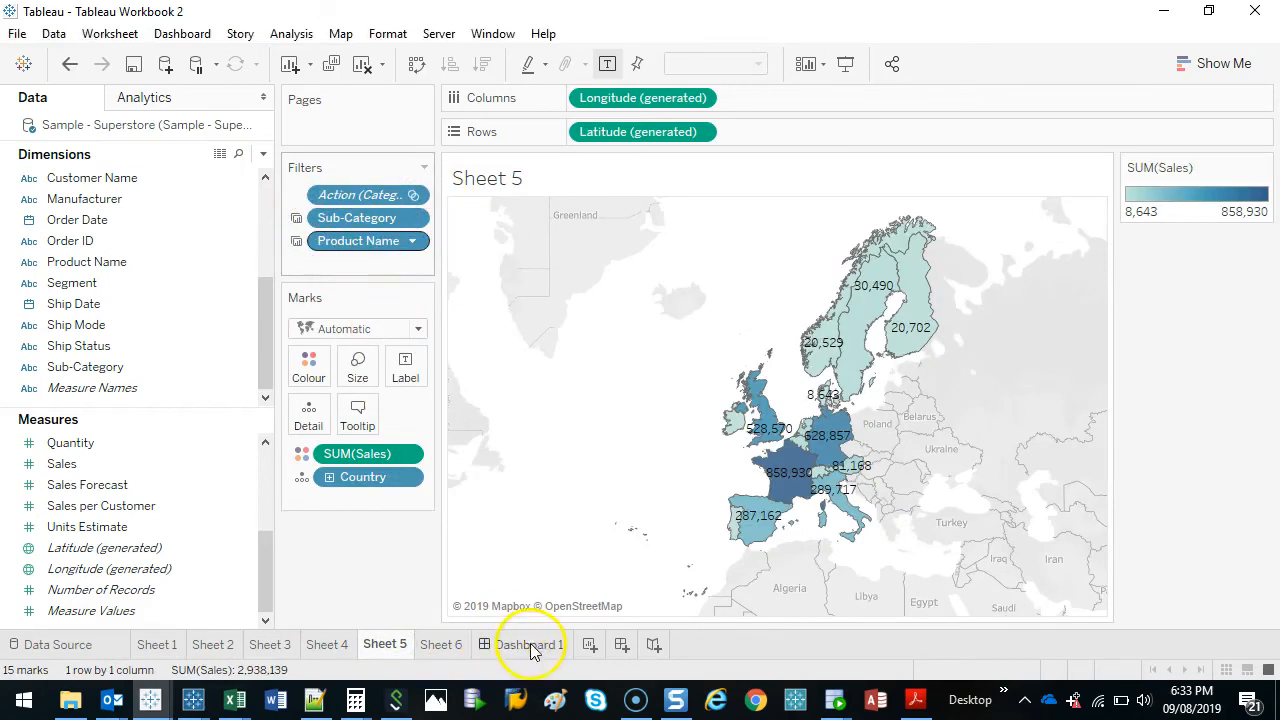
# Review the Product Name filter's worksheet scope on Dashboard 1 and inspect the filters applied to Sheet 5 and Sheet 6.
pyautogui.click(522, 644)
pyautogui.click(1081, 124)
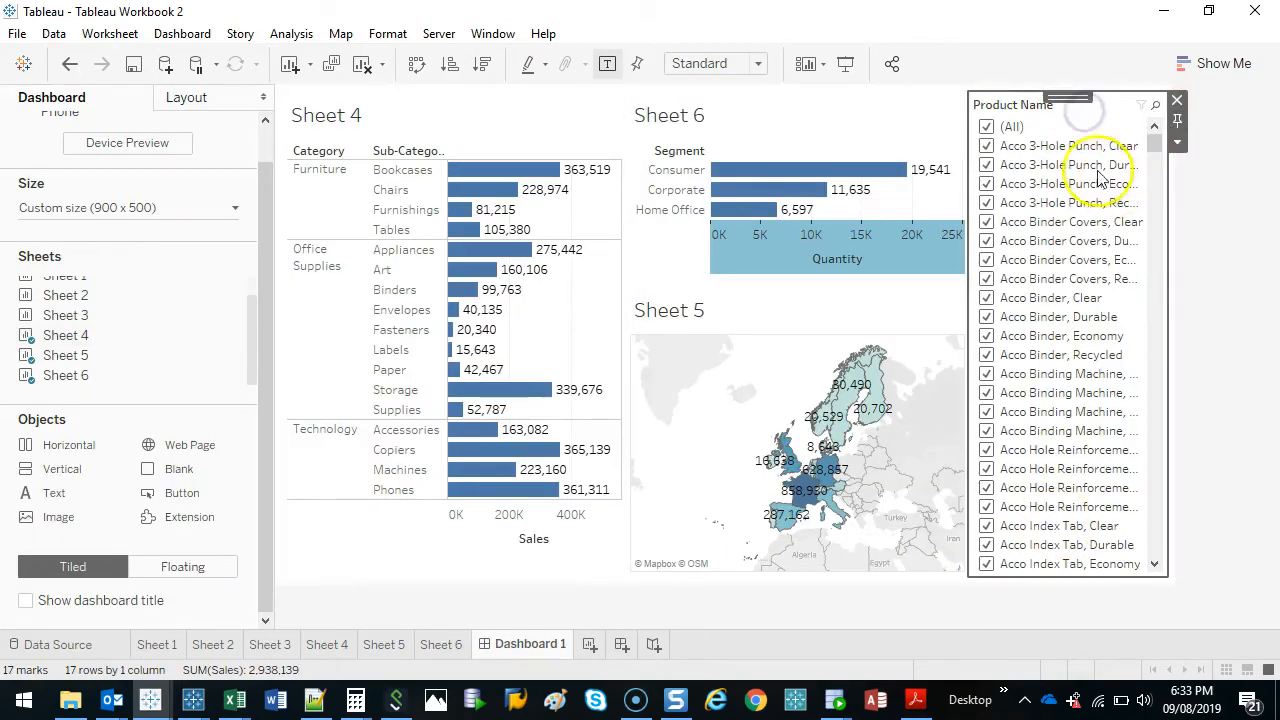
pyautogui.click(1178, 120)
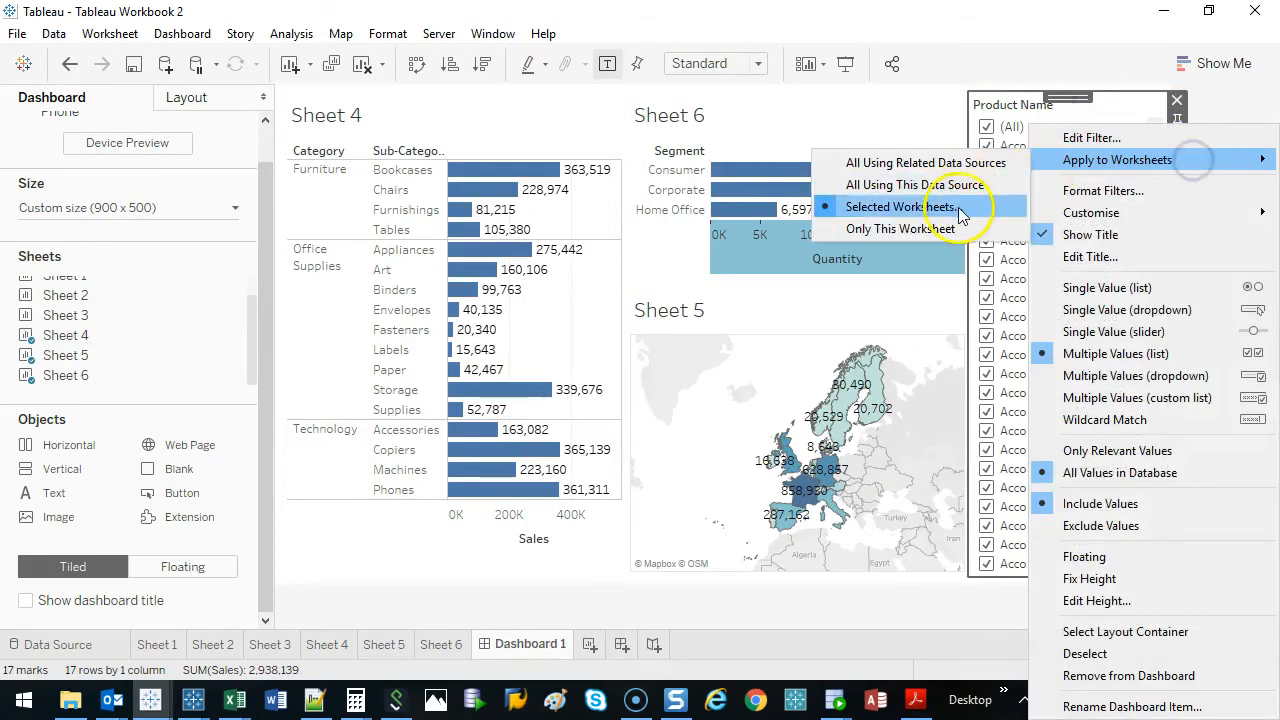
pyautogui.click(670, 618)
pyautogui.click(386, 645)
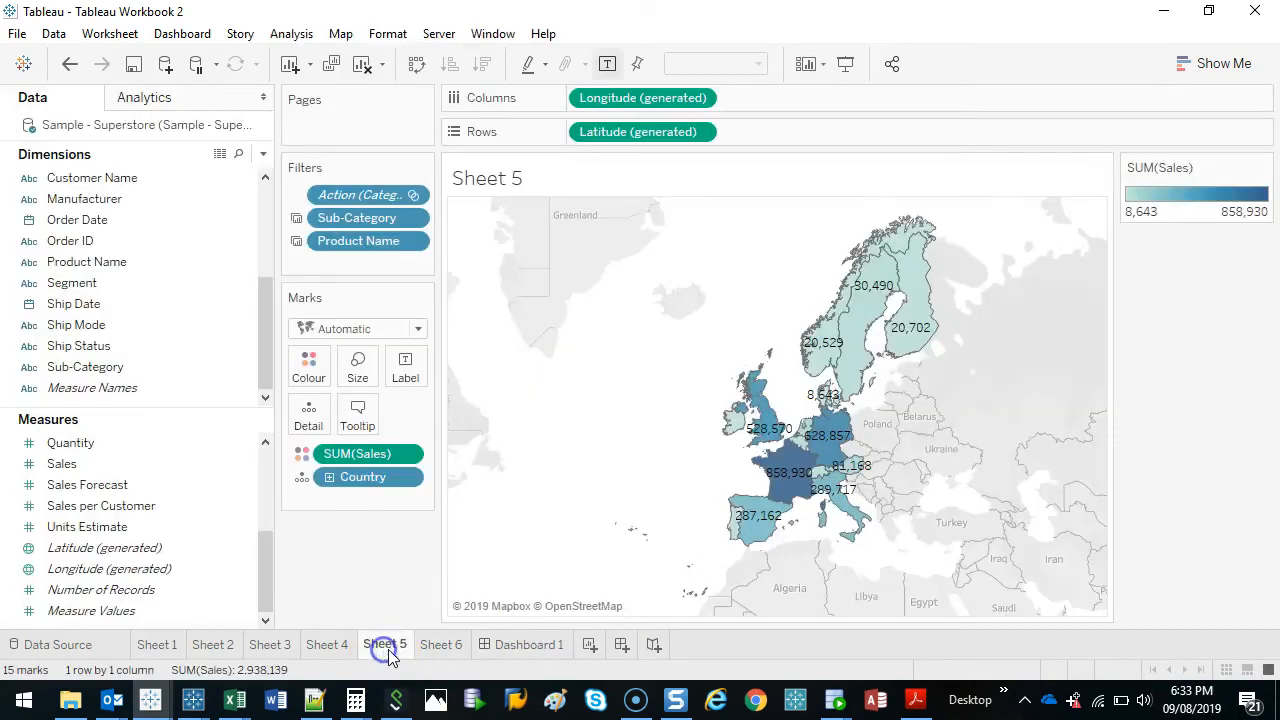
pyautogui.click(441, 645)
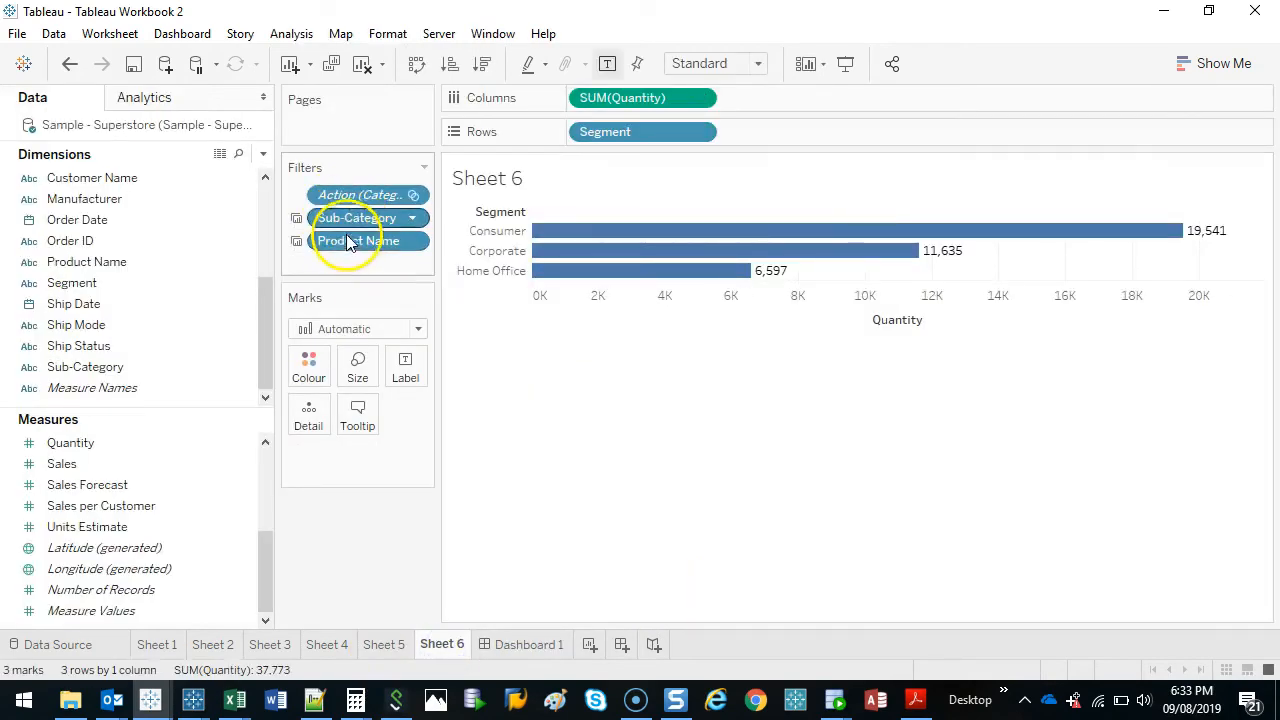
pyautogui.click(525, 645)
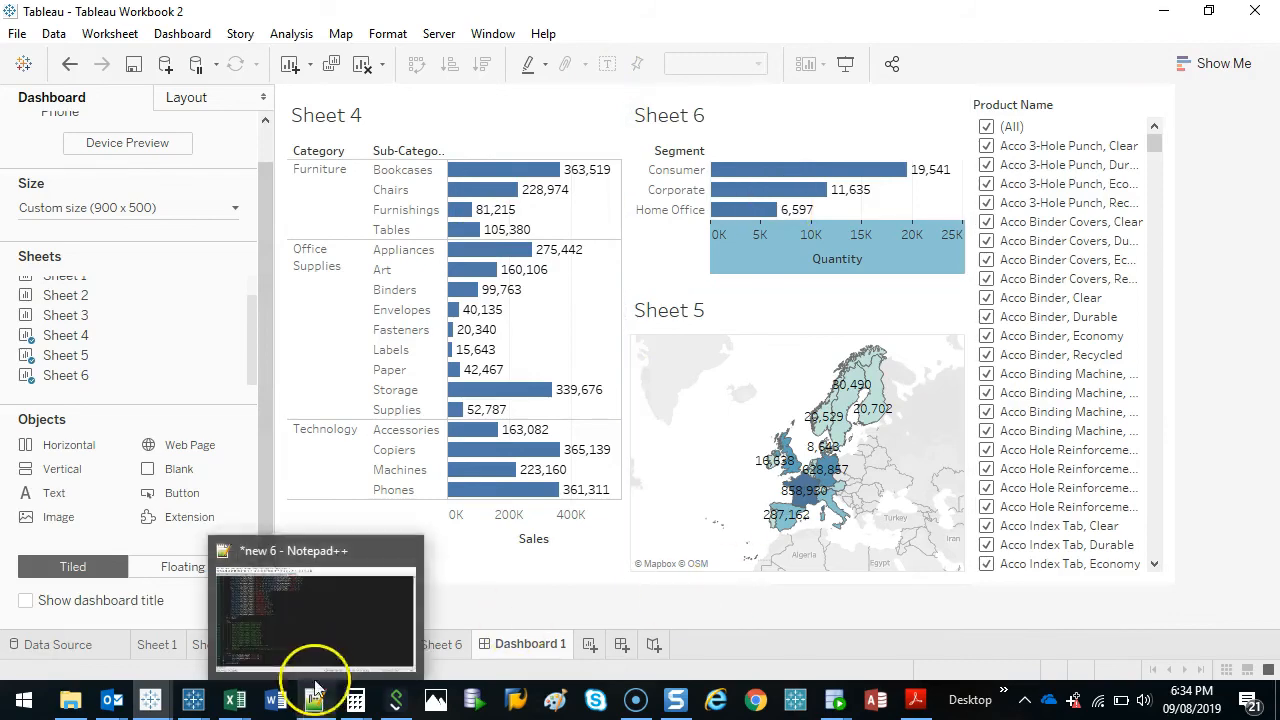
# Add a Segment filter to Sheet 4 that keeps only Corporate and Home Office.
pyautogui.click(338, 644)
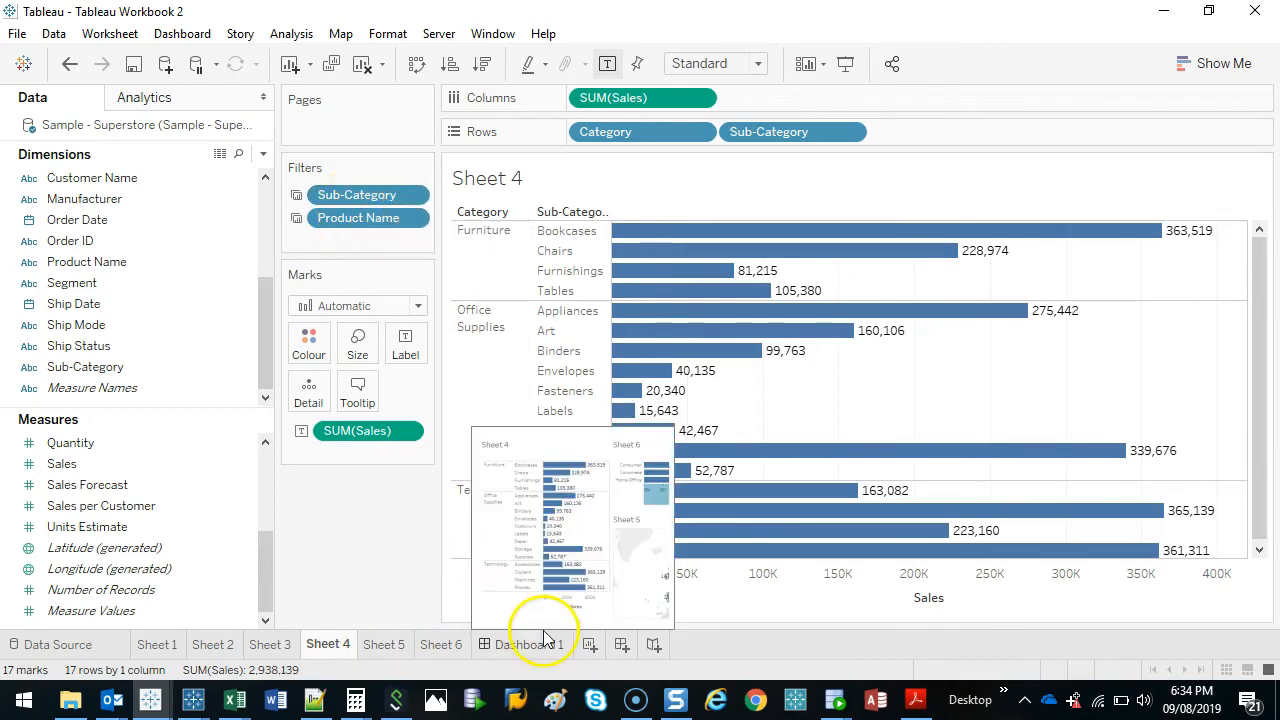
pyautogui.moveTo(100, 262); pyautogui.dragTo(343, 245)
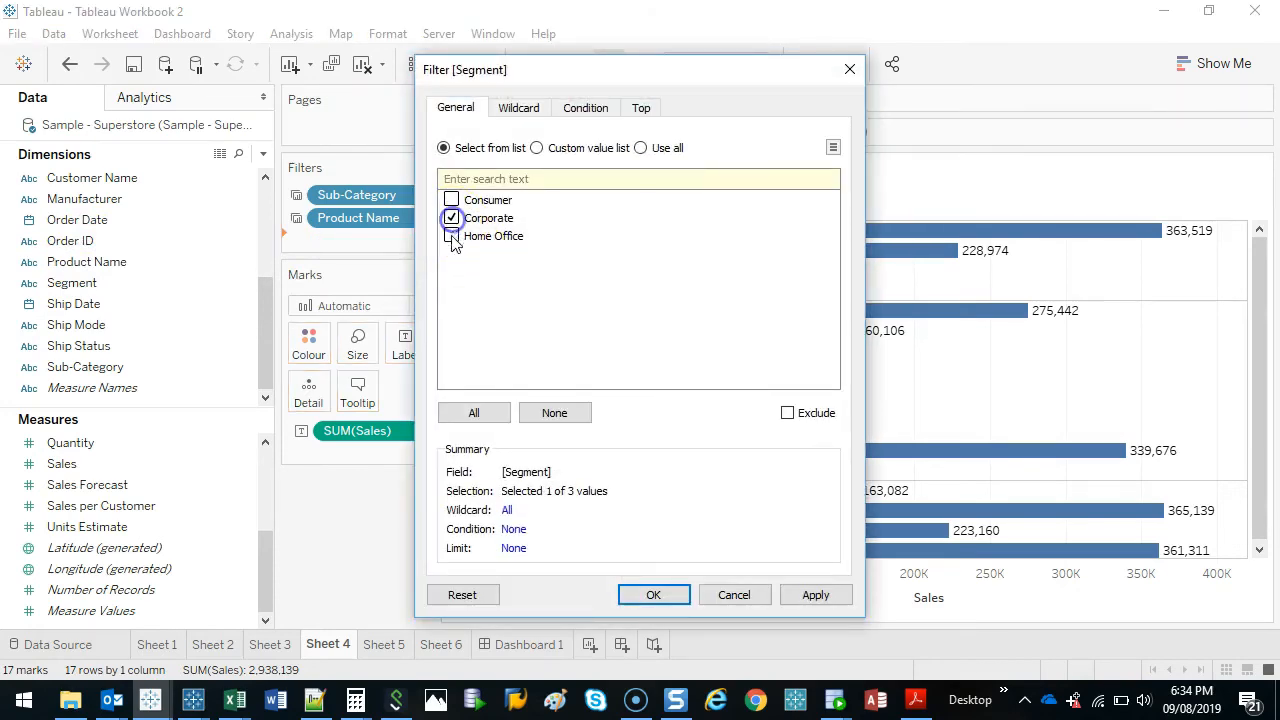
pyautogui.click(652, 594)
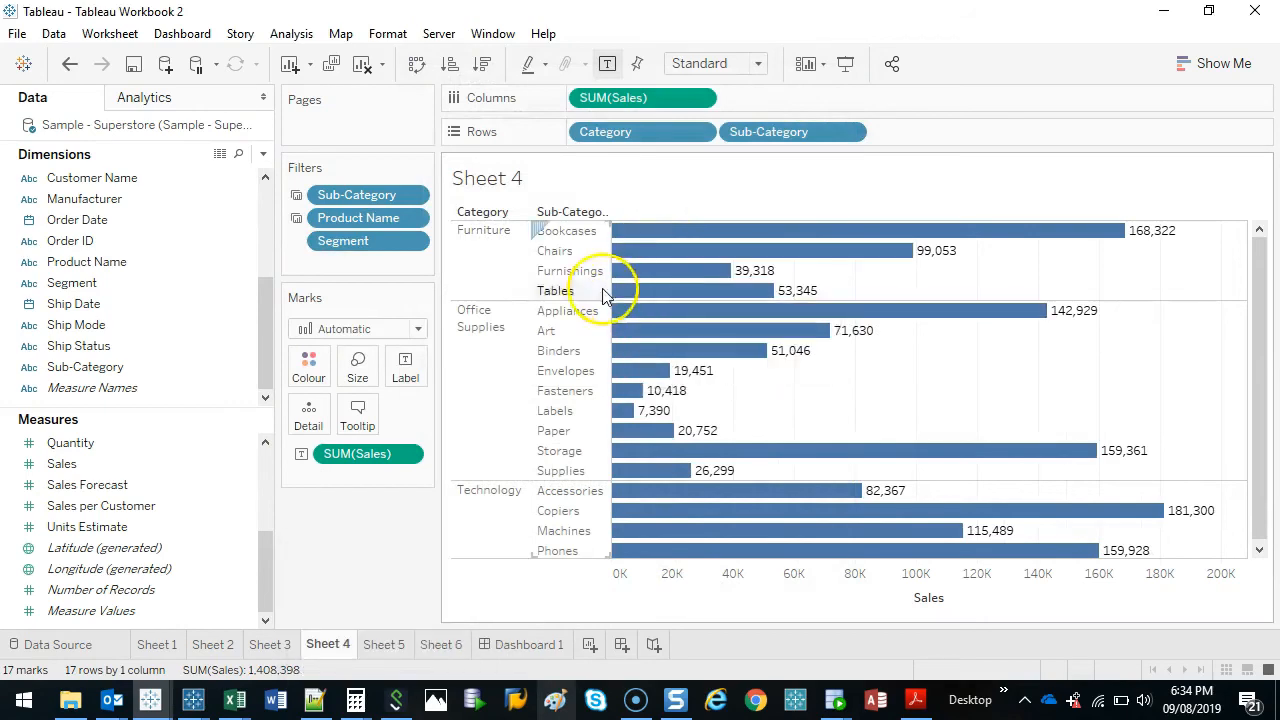
# Compare Dashboard 1 with the Sheet 4 worksheet to examine which sheets the Segment filter affects.
pyautogui.click(530, 648)
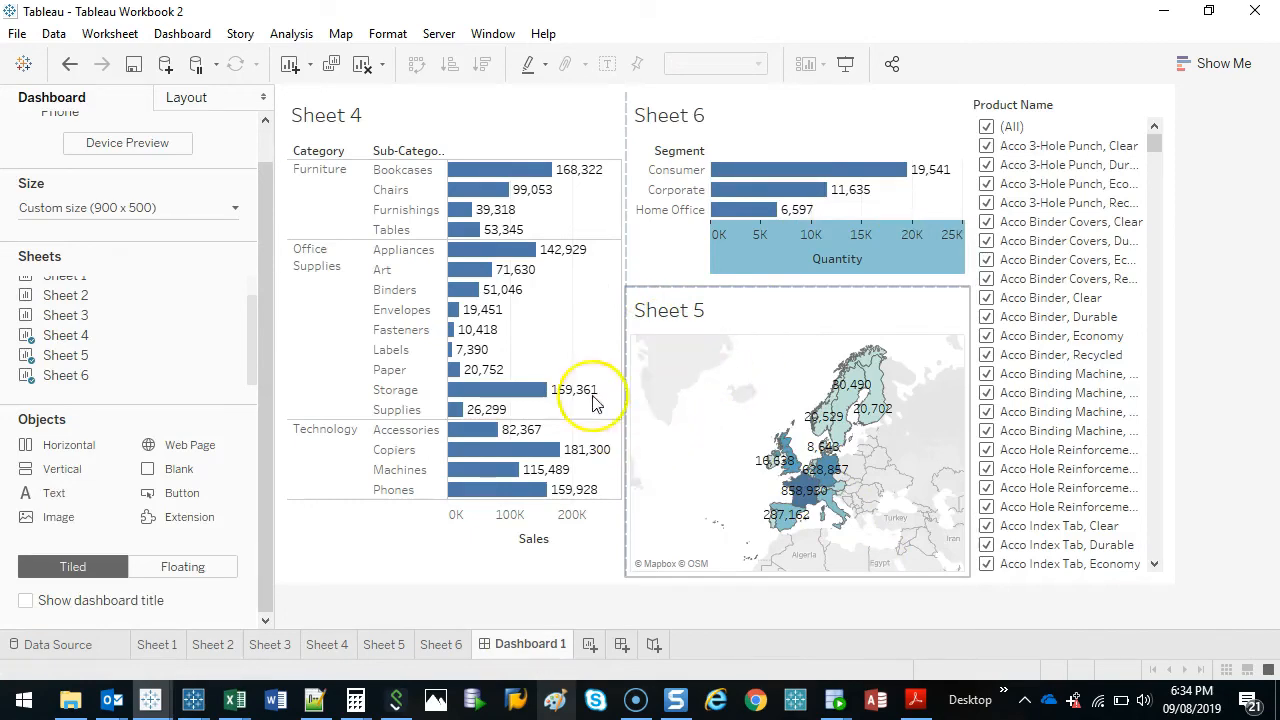
pyautogui.click(326, 645)
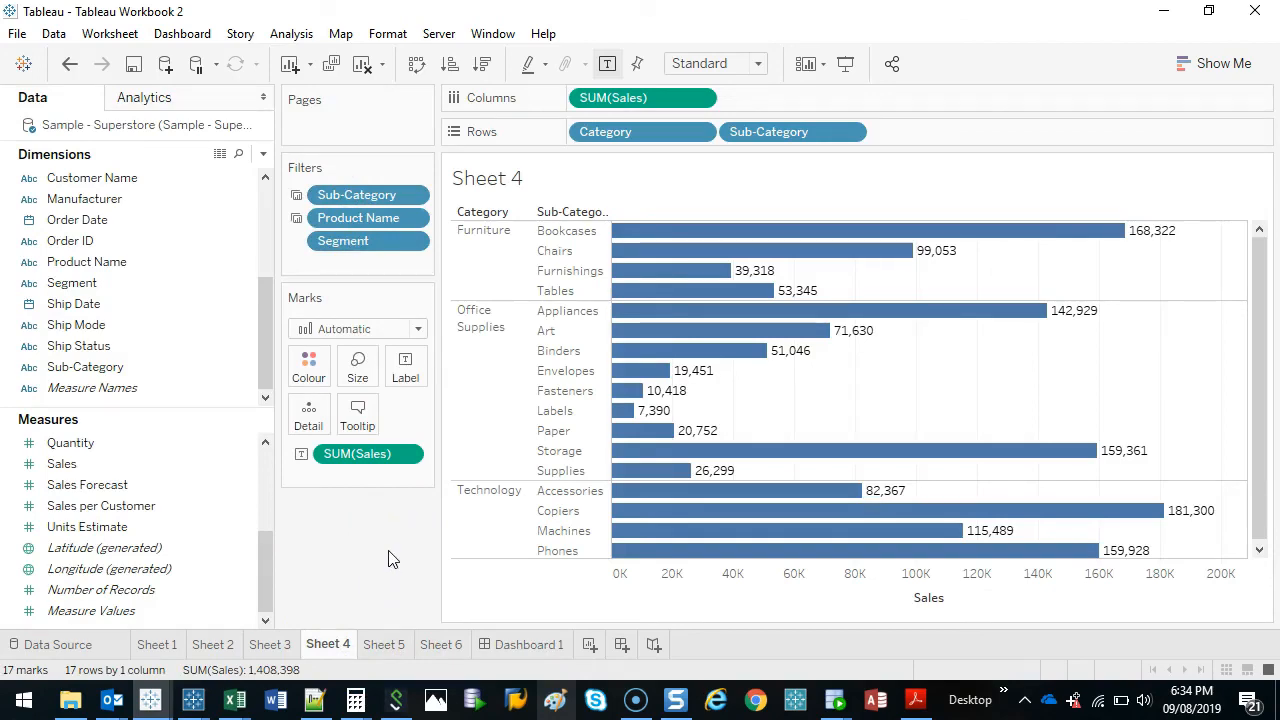
pyautogui.click(510, 648)
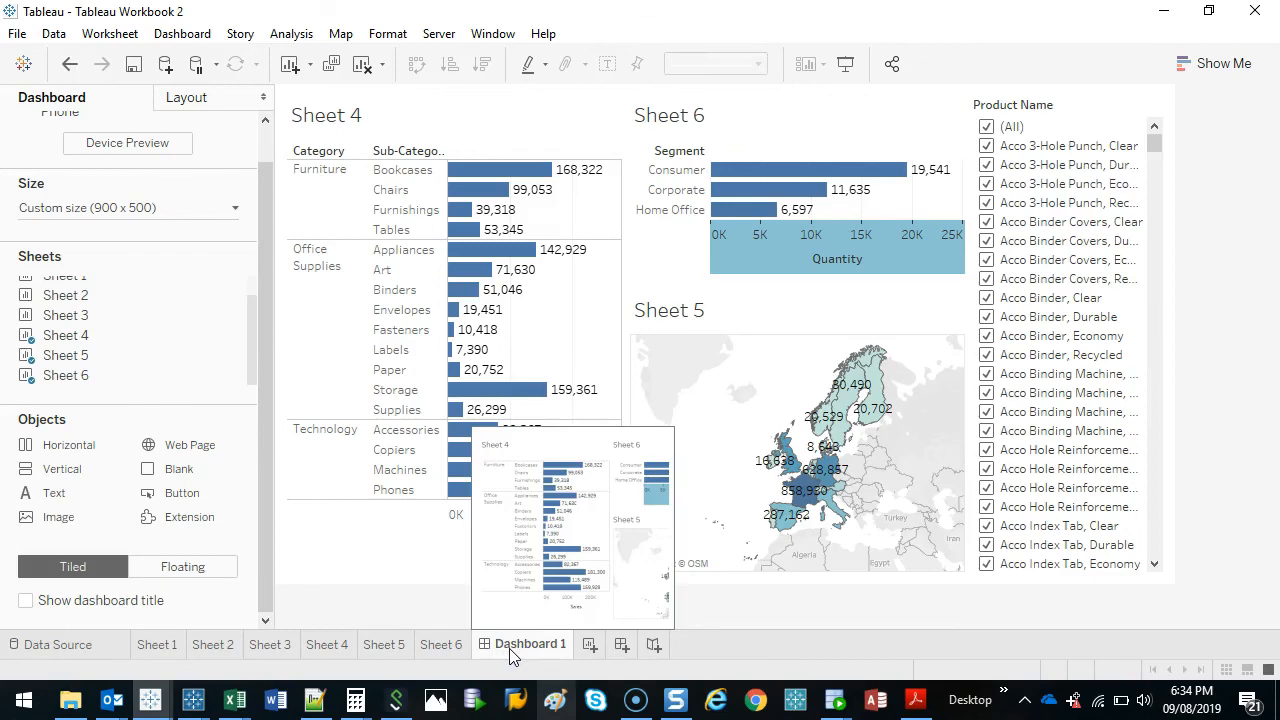